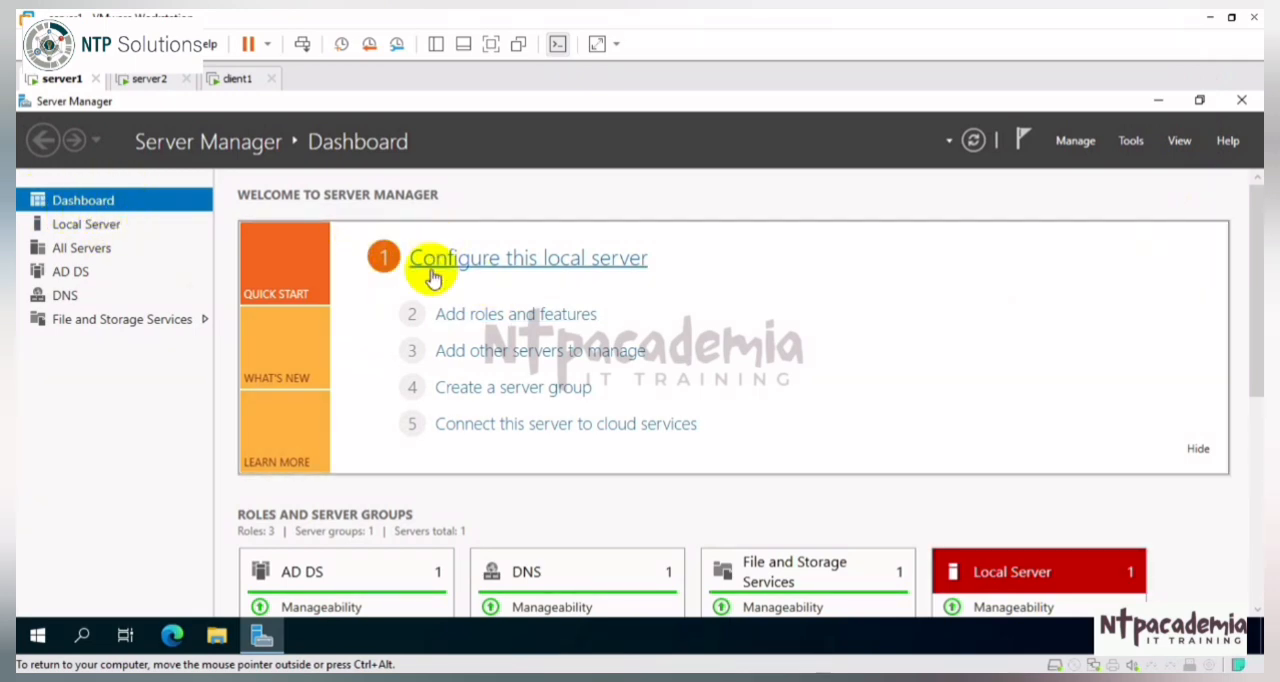
Step: Start adding roles and features with a role-based or feature-based installation on server22.abc.com from the server pool
click(515, 316)
click(774, 200)
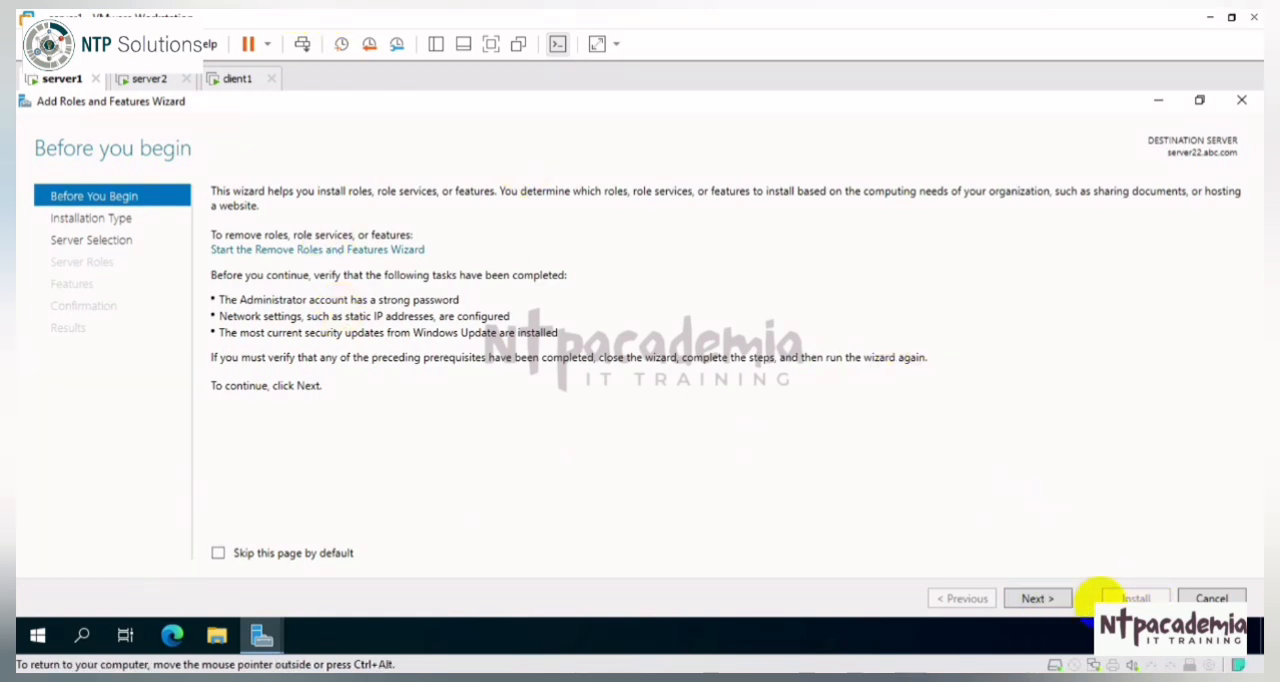
click(1039, 598)
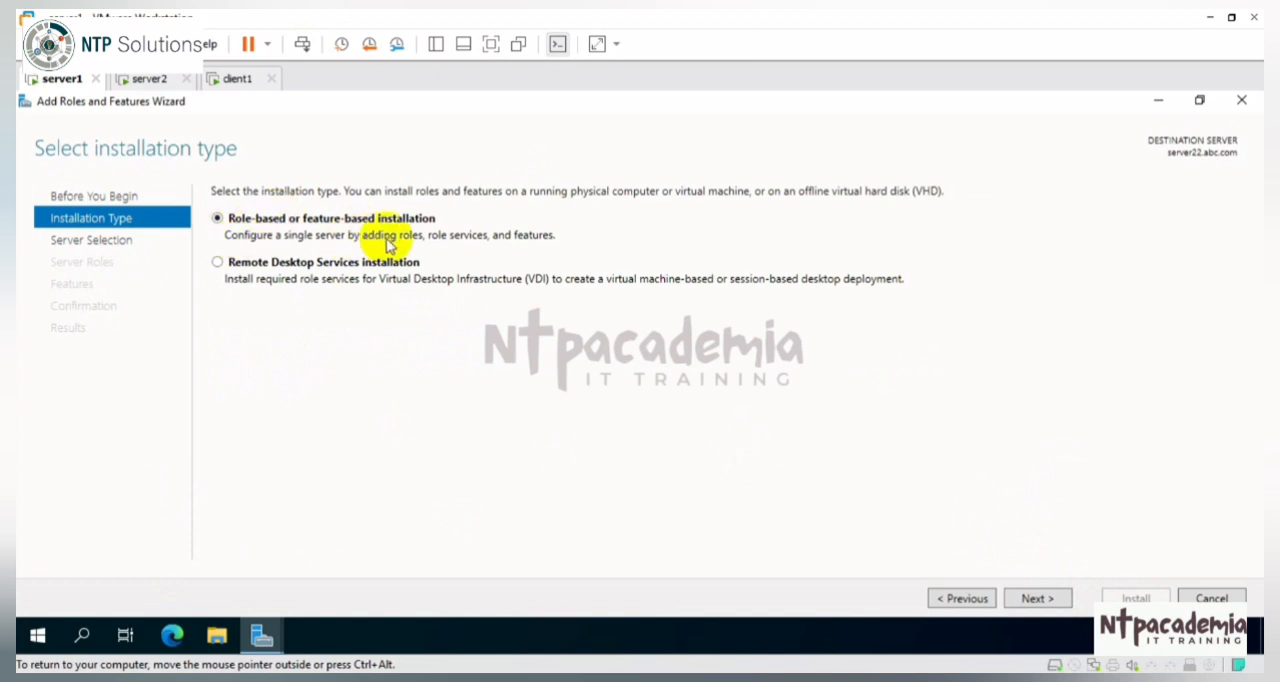
click(1047, 601)
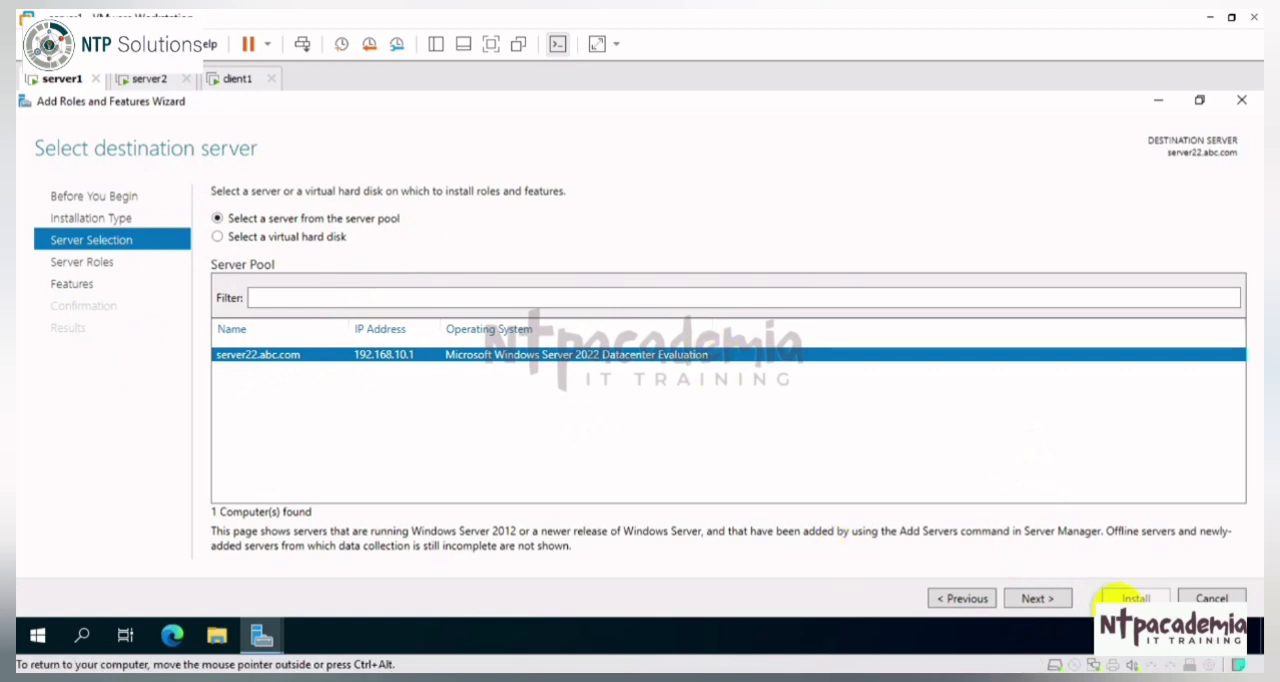
click(1030, 598)
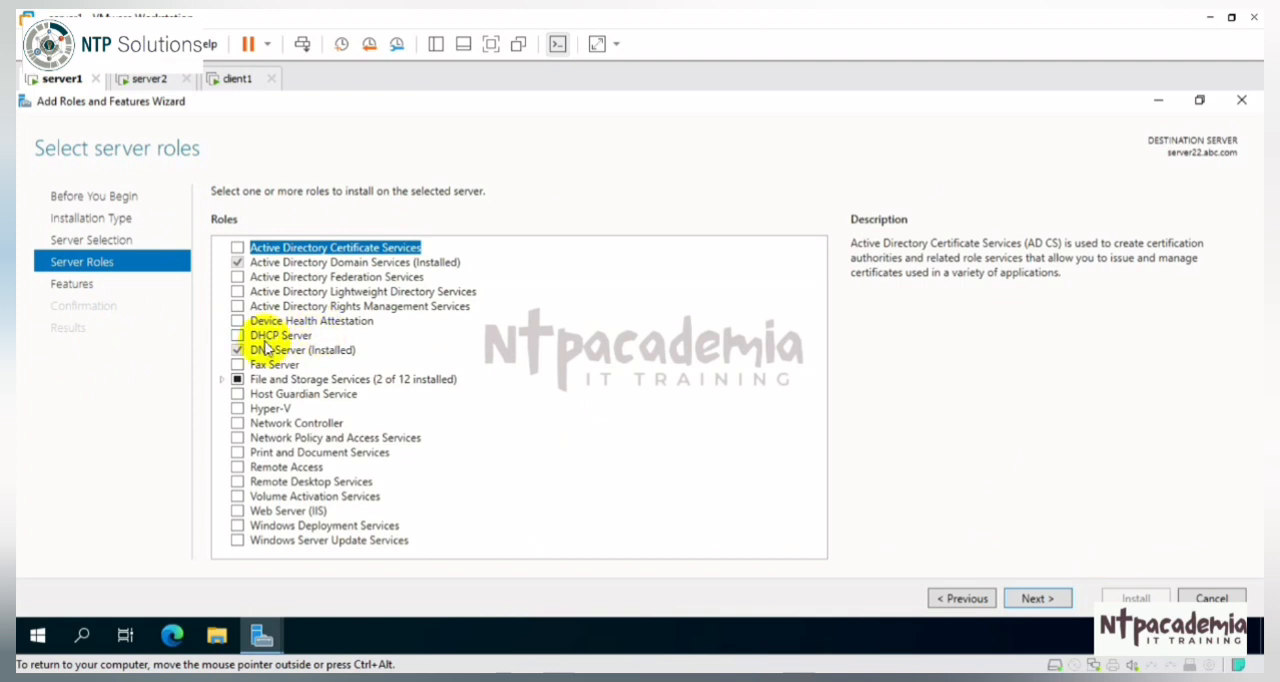
Step: Select the DHCP Server role with its required management tools and keep the default feature selection
click(238, 337)
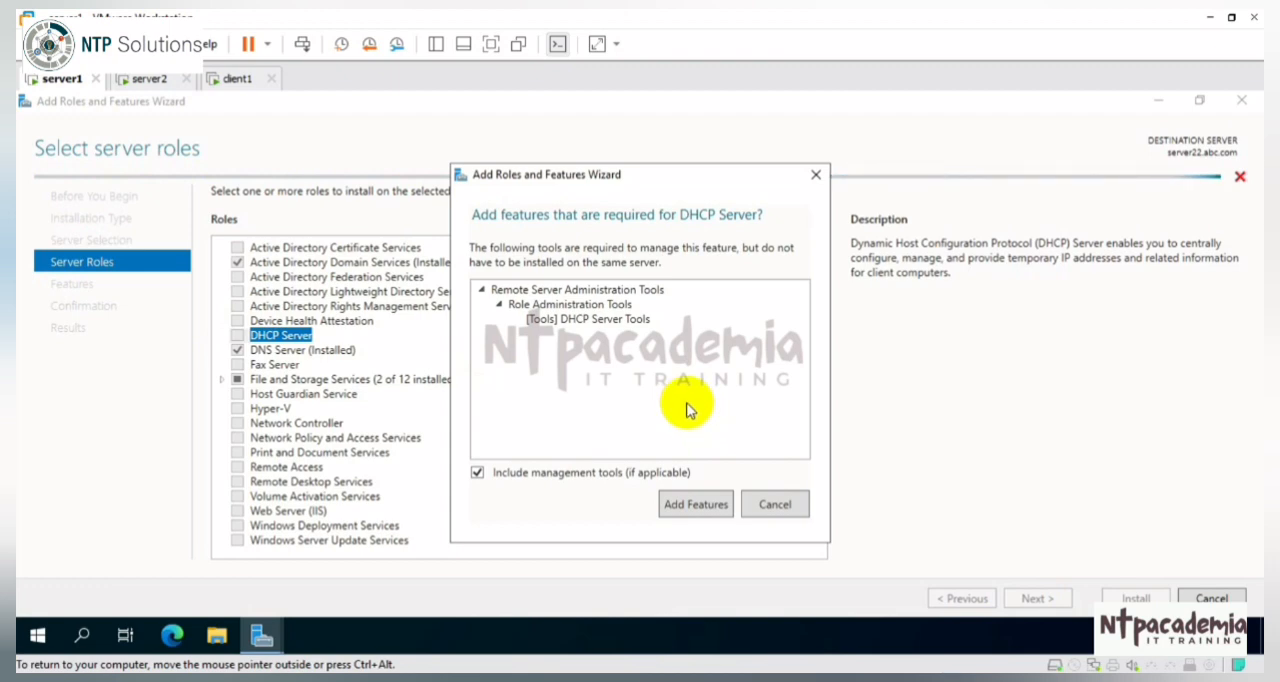
click(712, 514)
click(1037, 598)
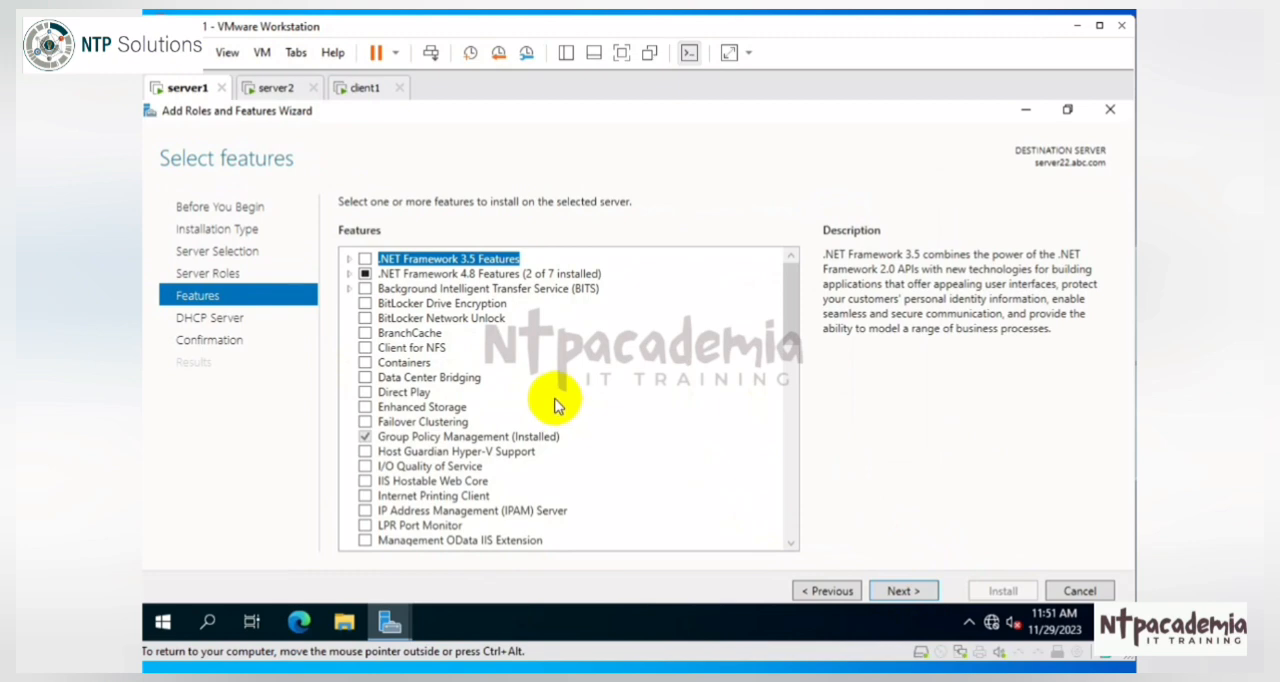
click(901, 591)
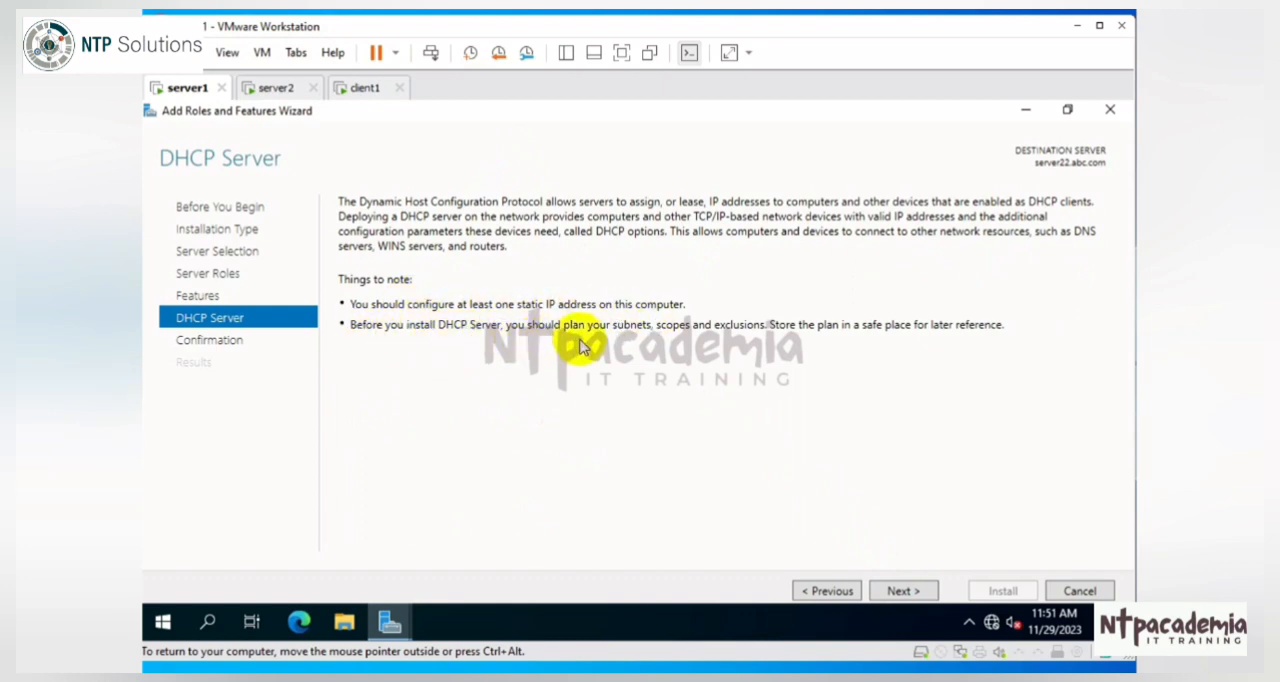
Step: Allow automatic restart of the destination server if required, install the DHCP Server role and close the finished wizard
click(908, 594)
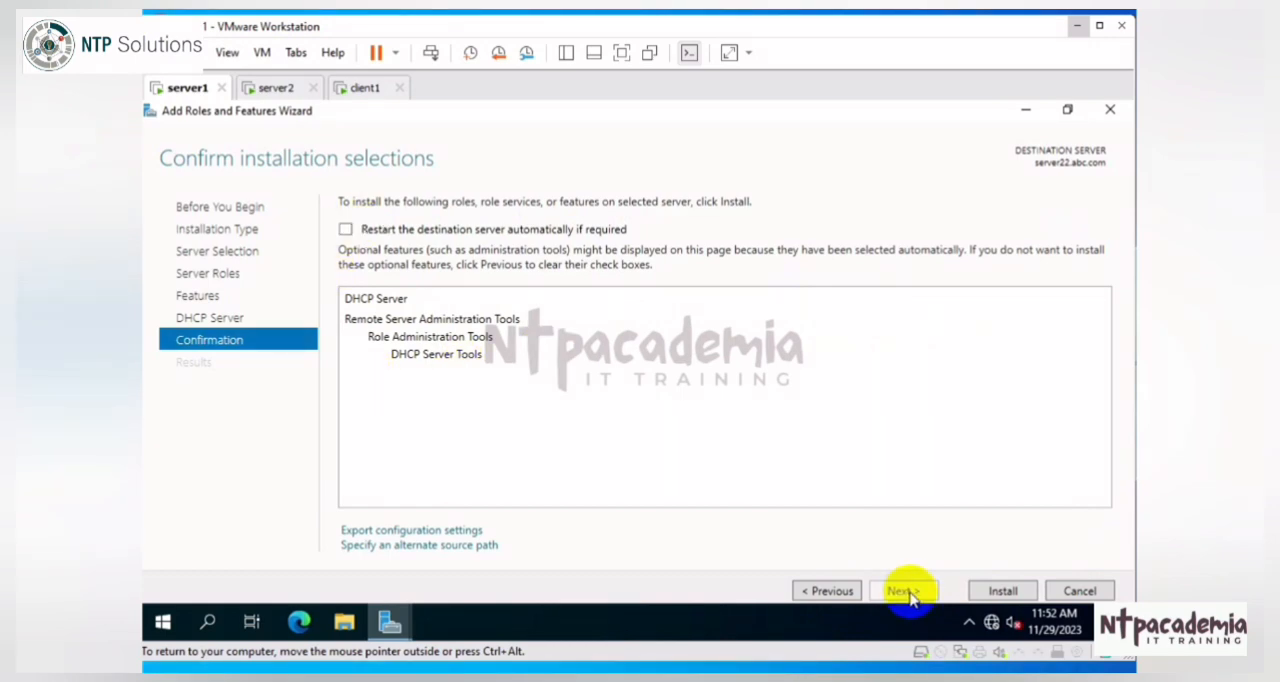
click(345, 230)
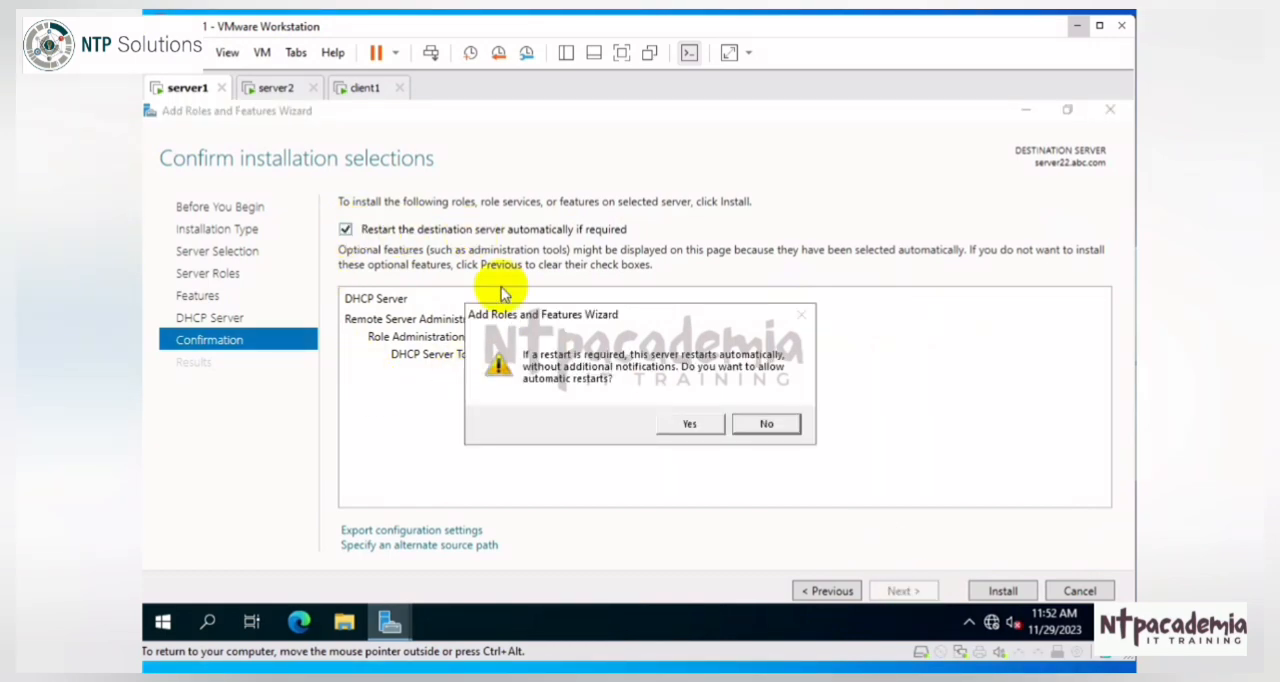
click(692, 423)
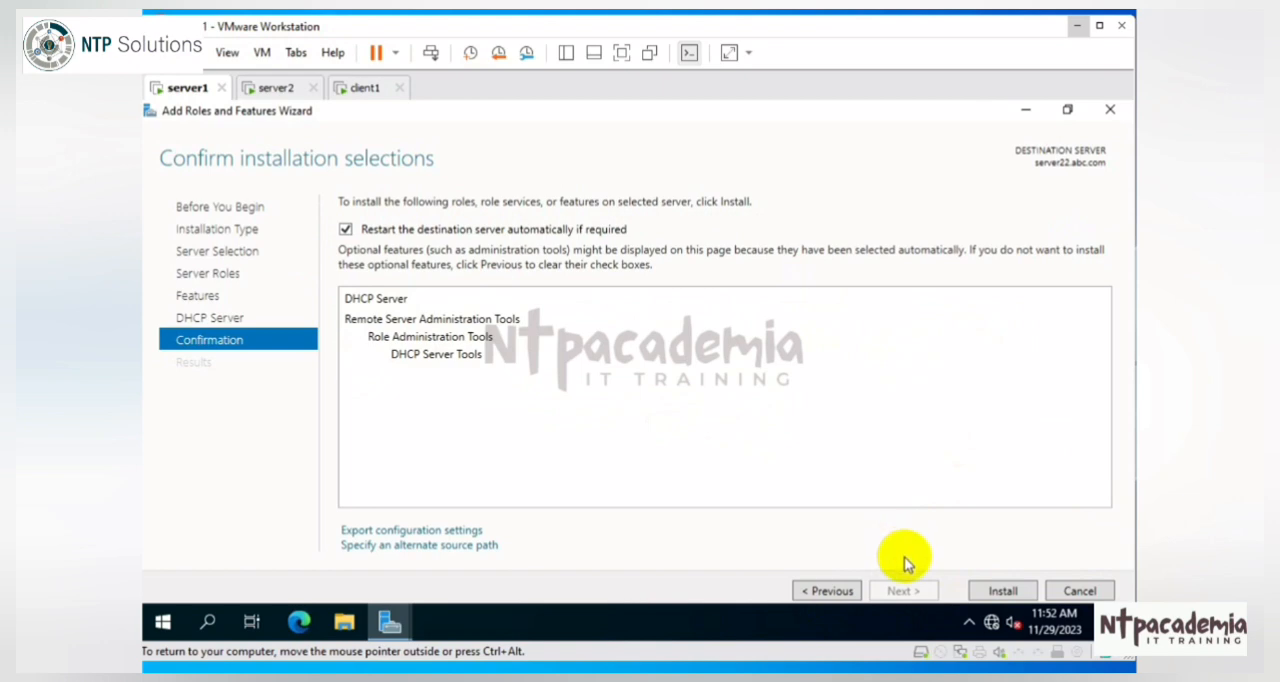
click(1004, 586)
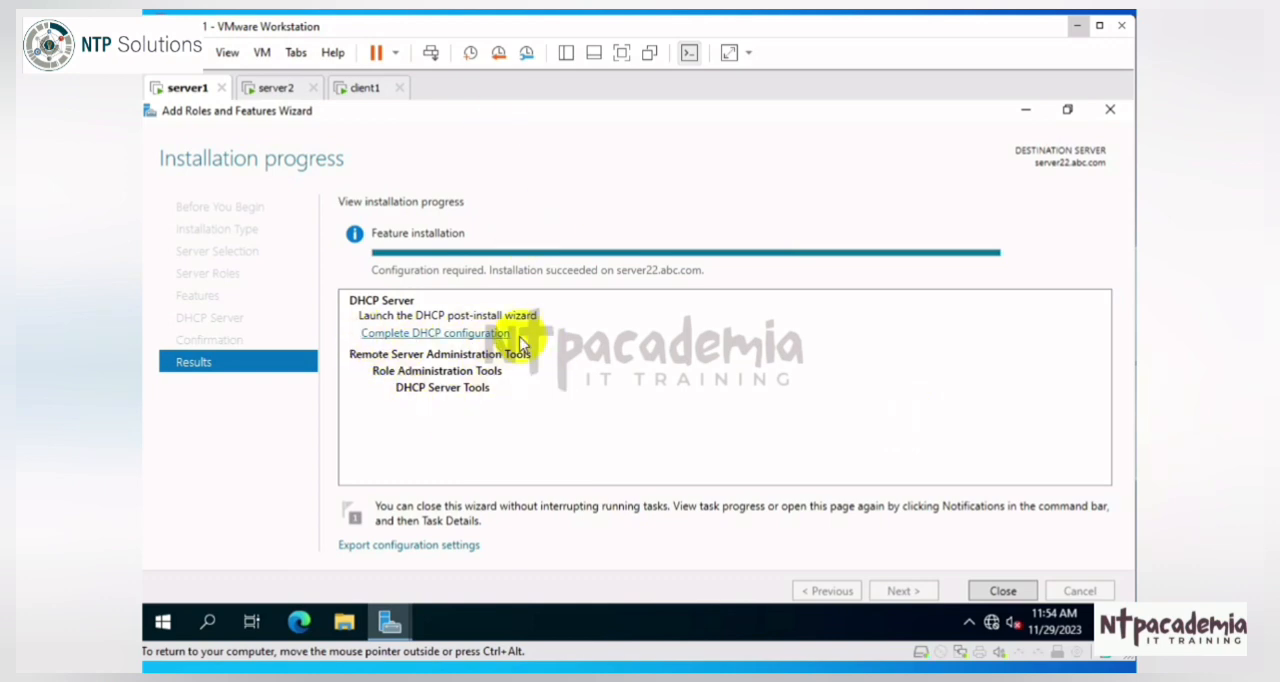
click(1003, 591)
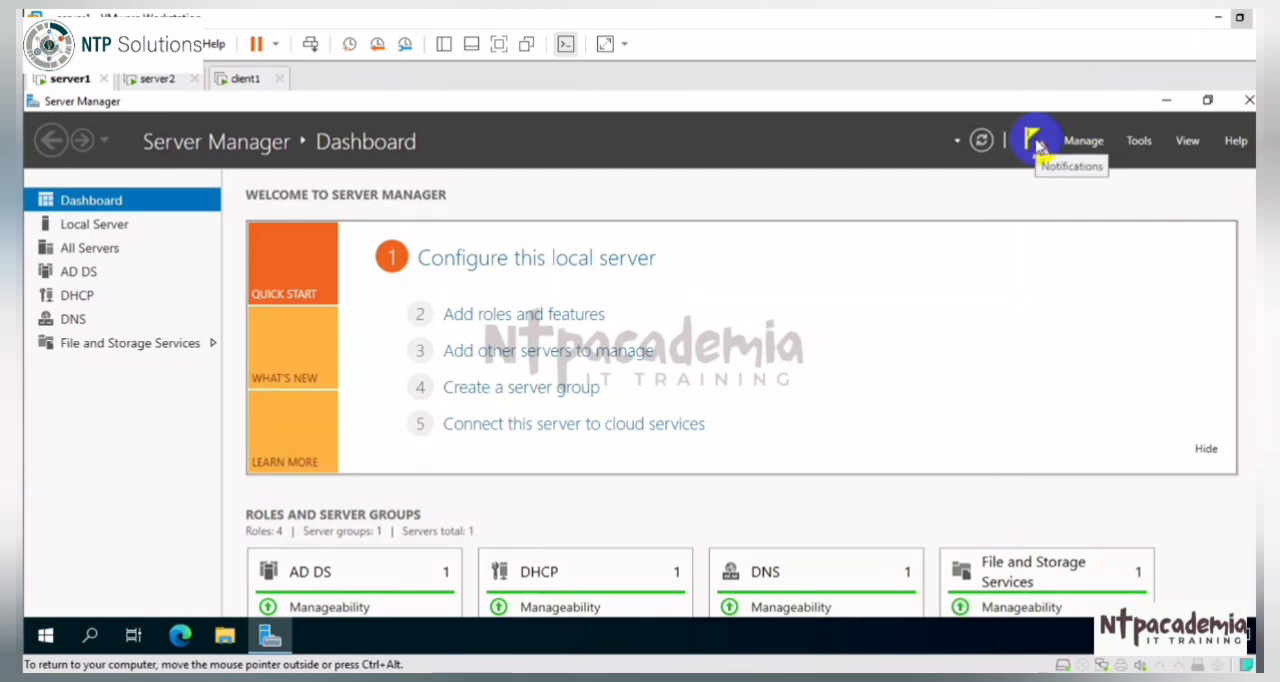
Step: Complete the DHCP post-install configuration, authorizing the server with the ABC\Administrator credentials, and close the wizard
click(1036, 145)
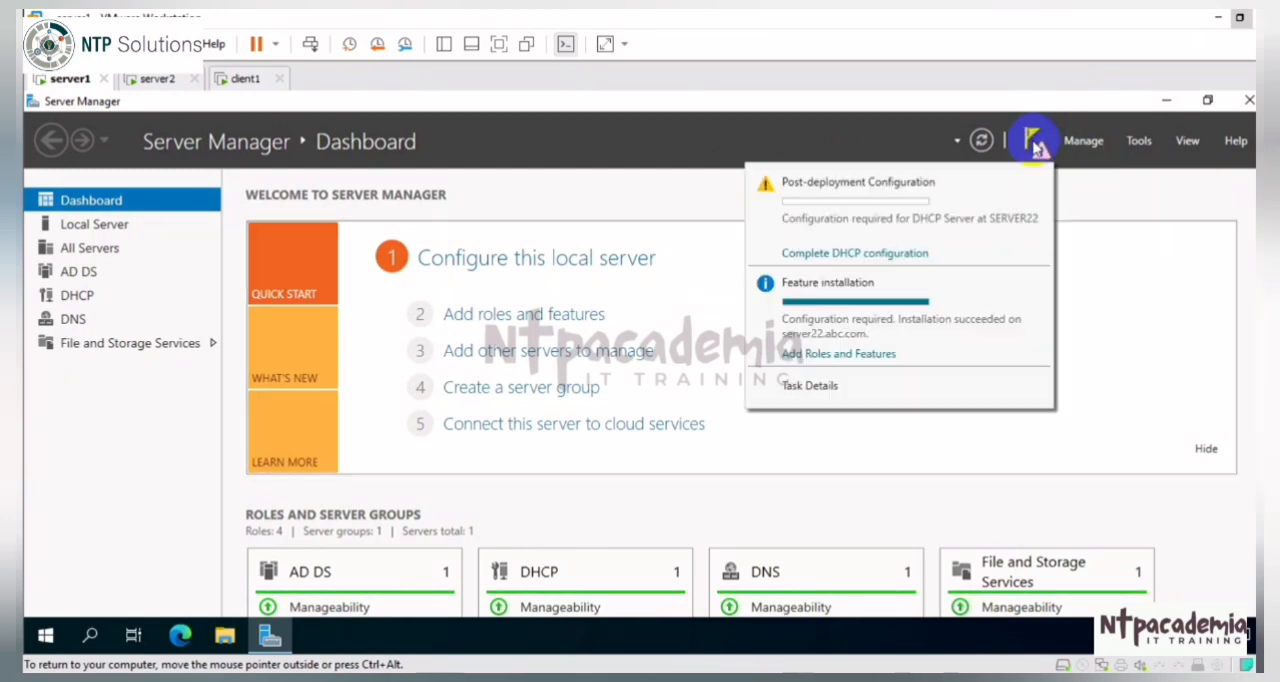
click(873, 256)
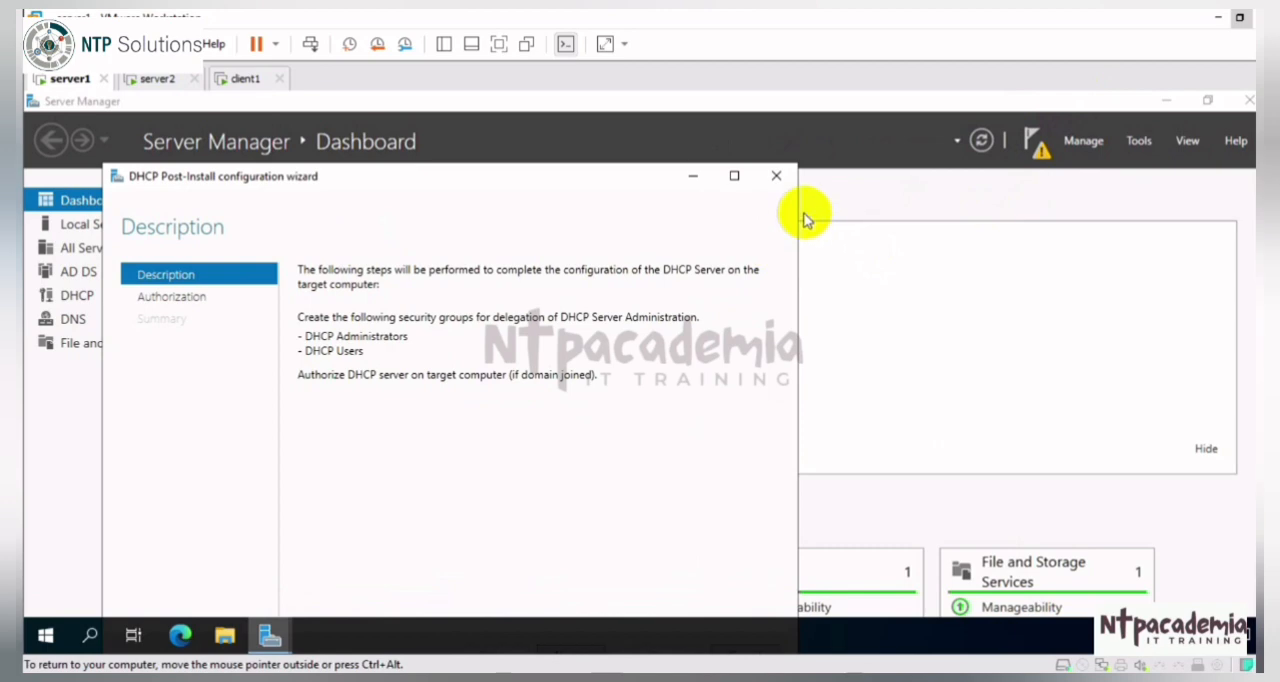
click(737, 177)
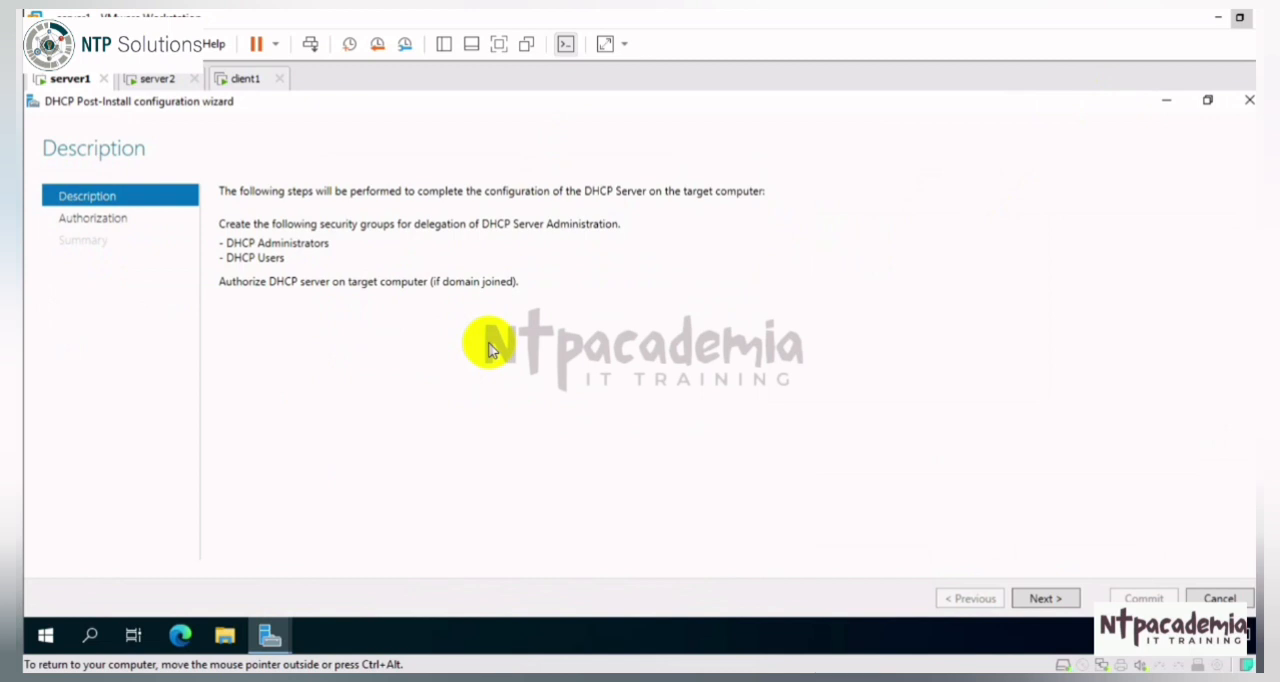
click(1043, 599)
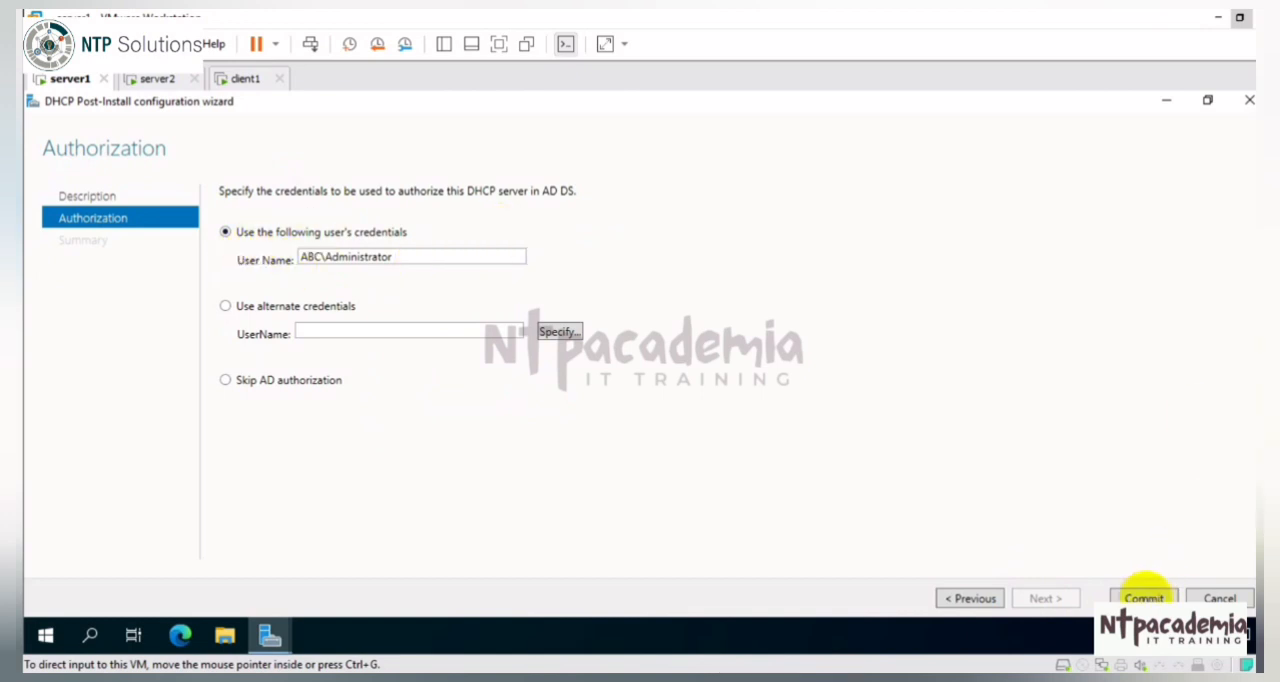
click(1143, 596)
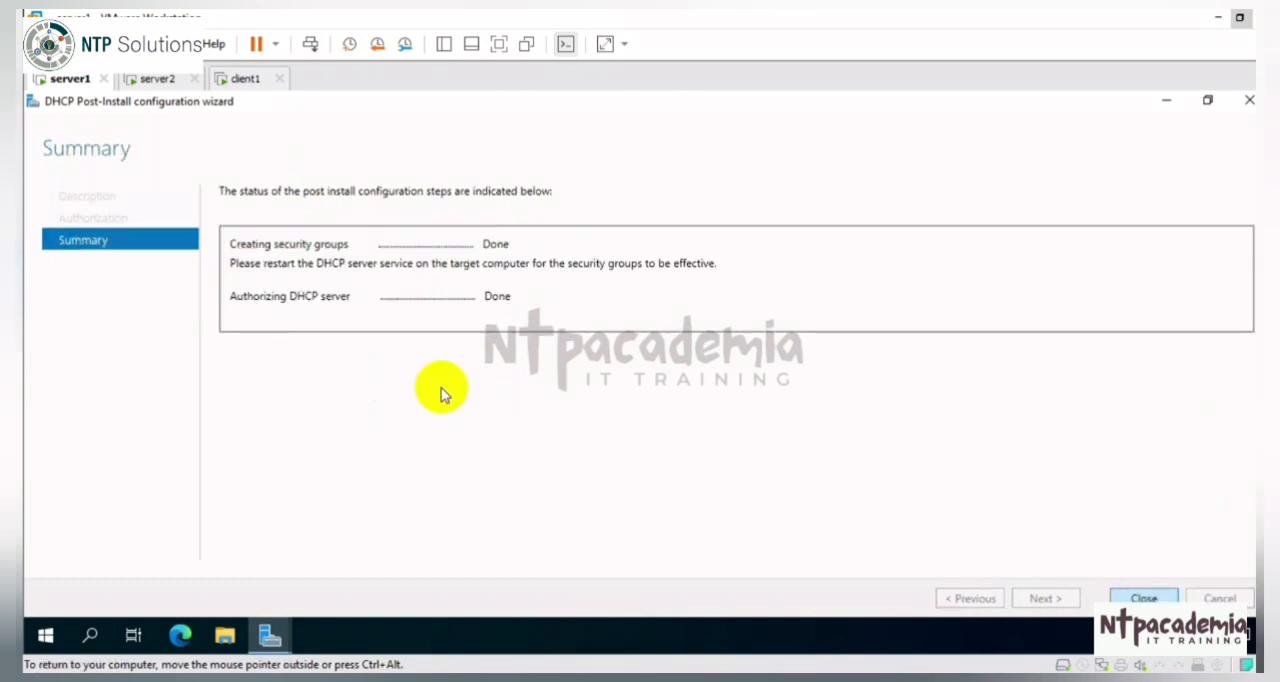
click(1163, 605)
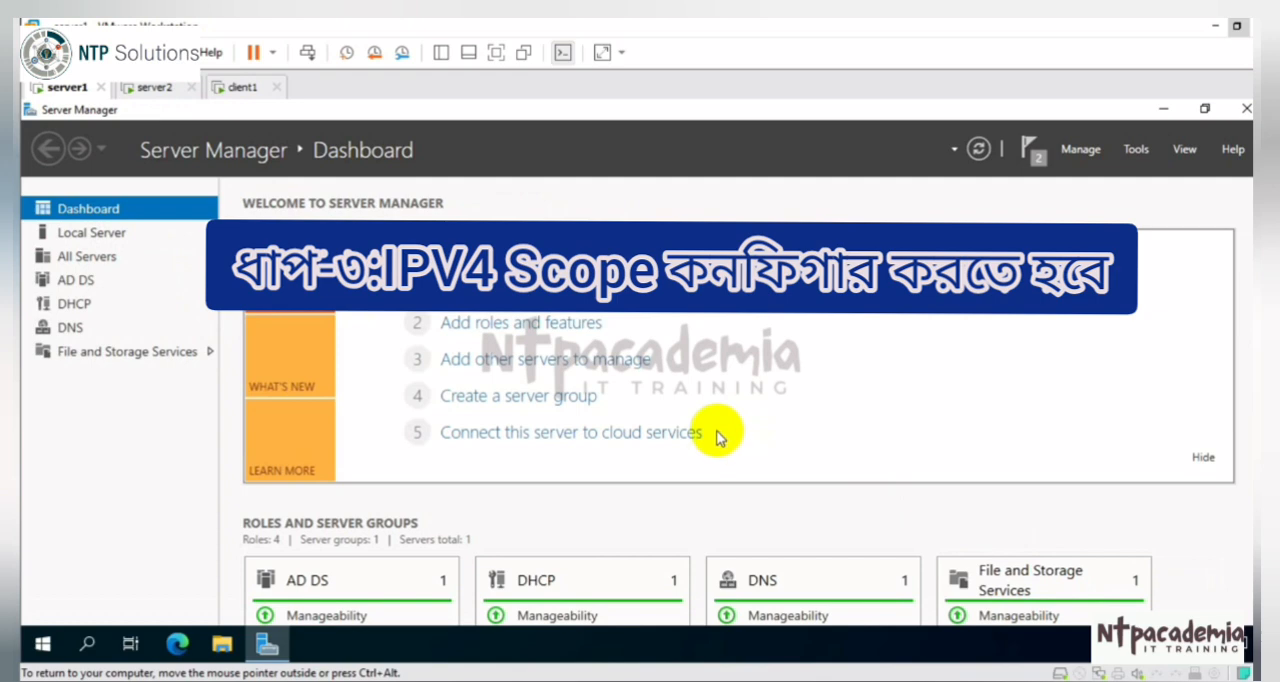
Step: Open the DHCP management console and start a new scope under IPv4 of server22.abc.com
click(1145, 155)
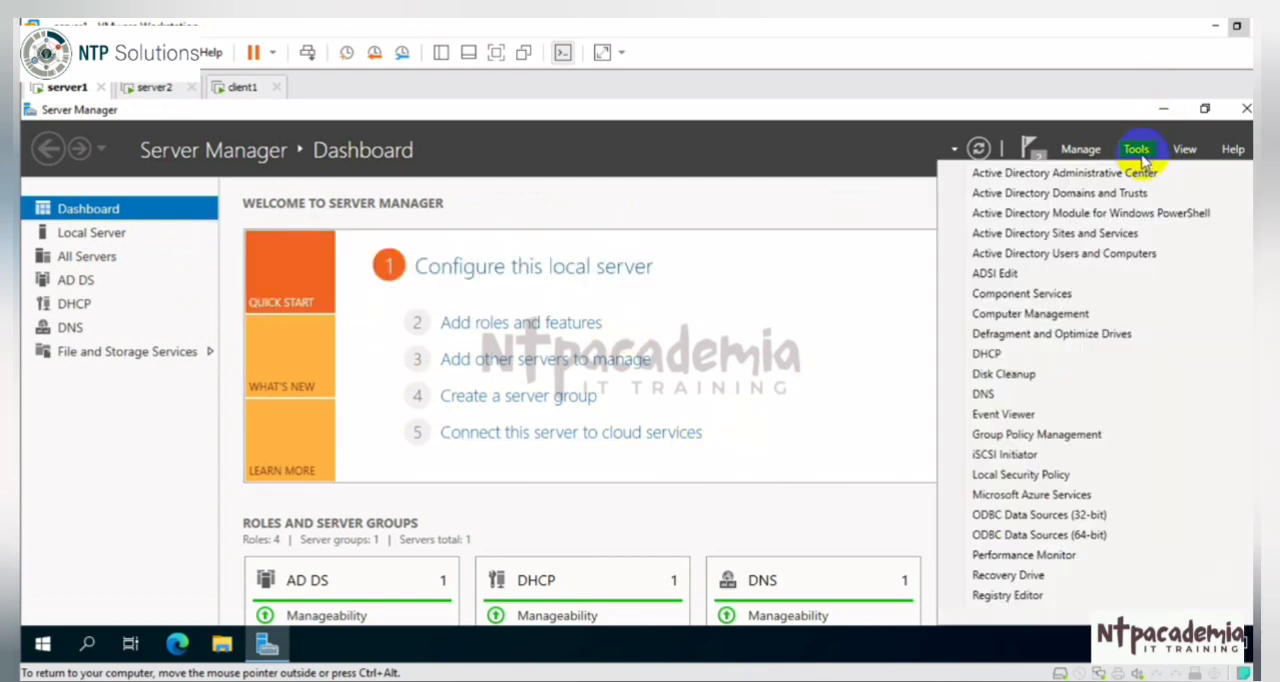
click(986, 354)
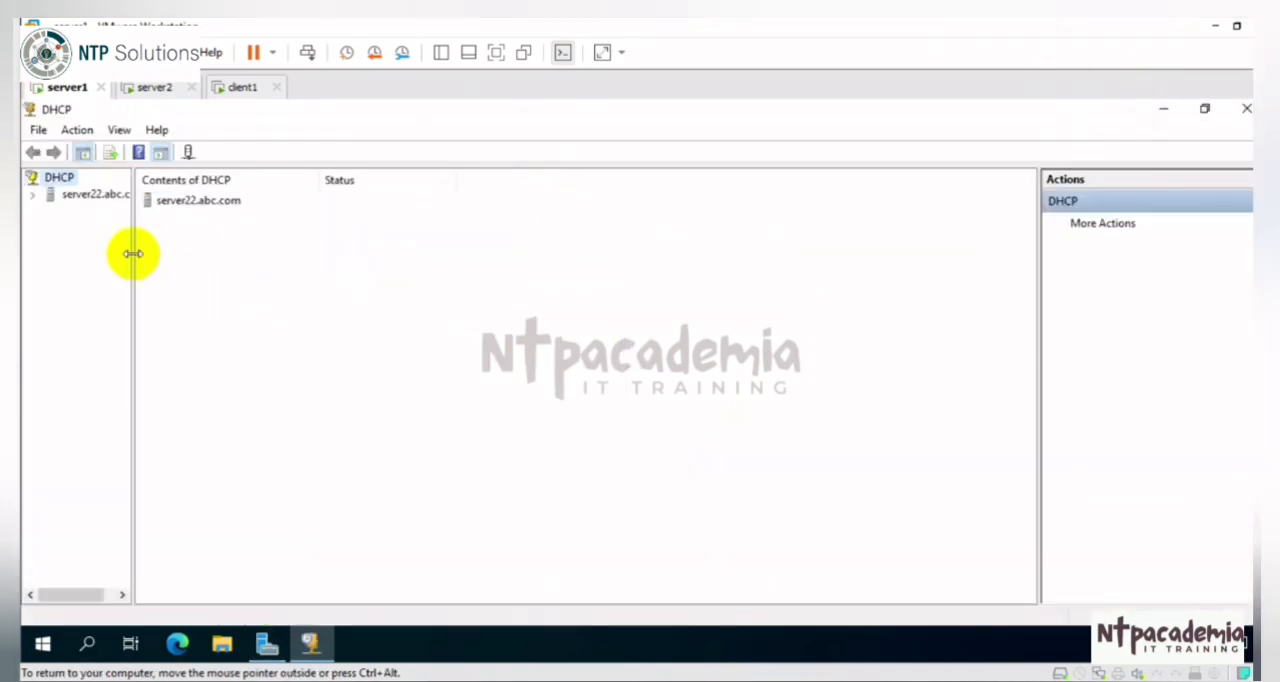
click(33, 195)
double_click(82, 210)
right_click(99, 213)
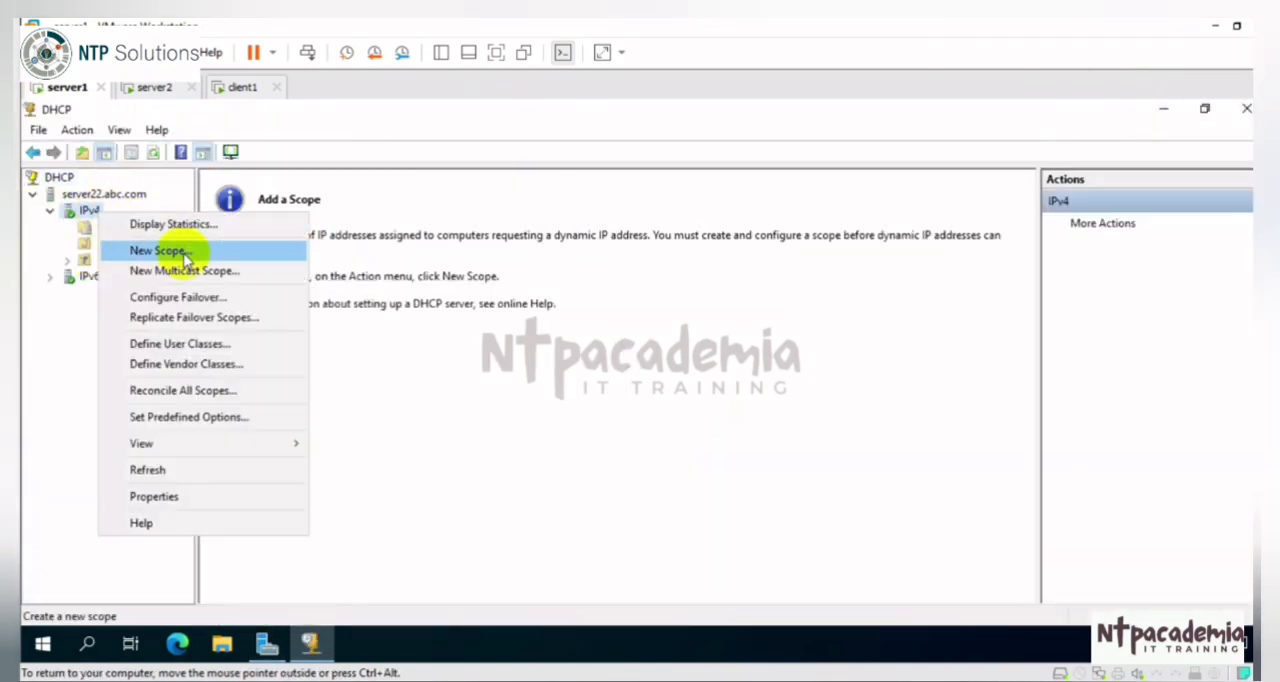
click(185, 258)
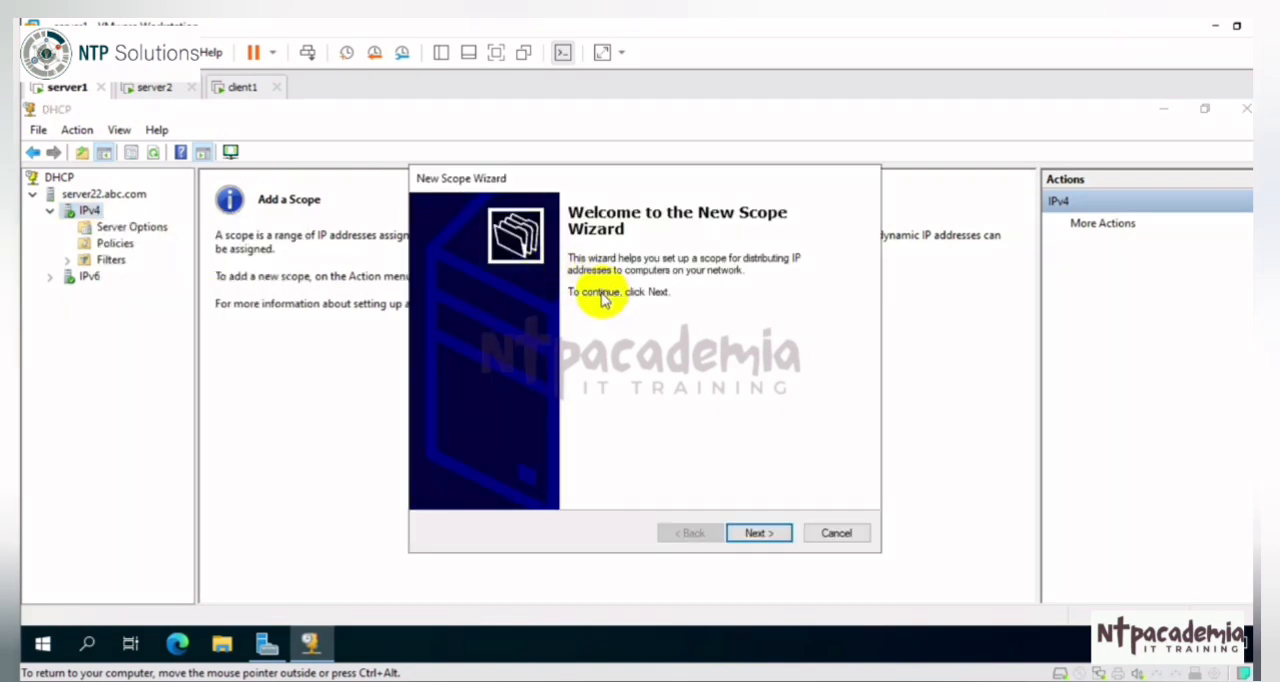
Step: Name the scope "DHCP for 192.168.10.0" and set its address range from 192.168.10.201 to 192.168.10.210 with a 24-bit mask
click(760, 535)
text(DHCP for 192.168.10.0)
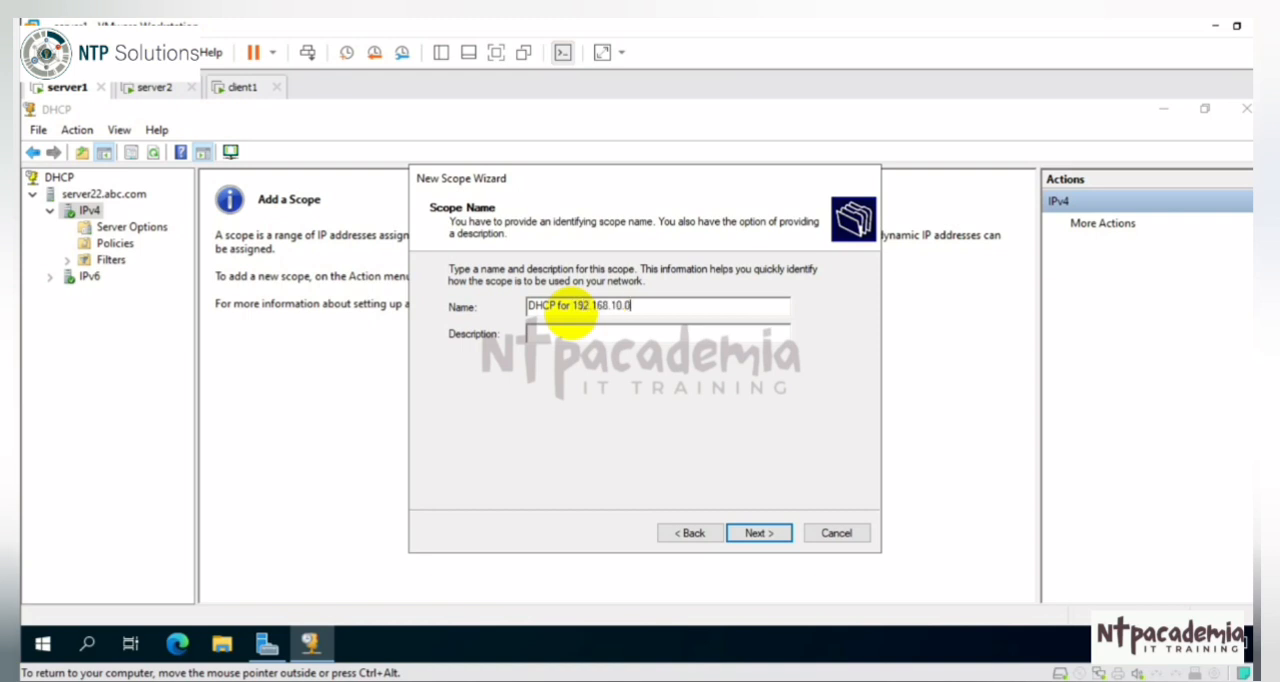
click(759, 534)
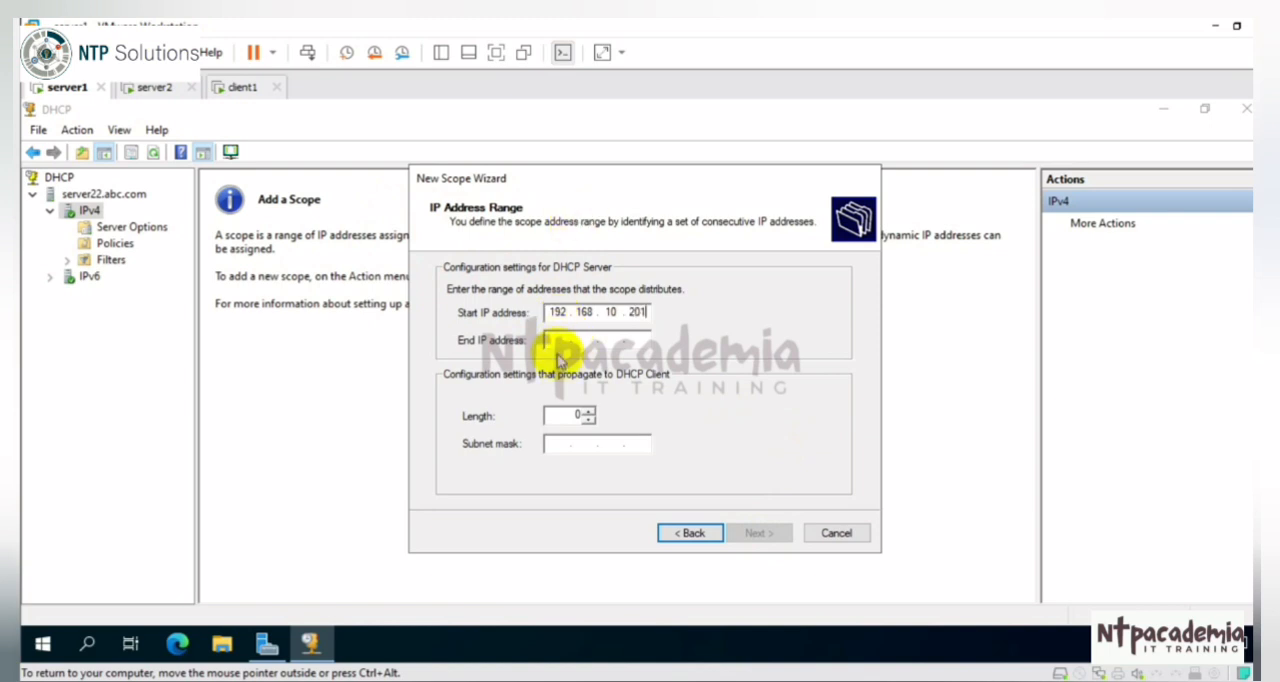
click(552, 340)
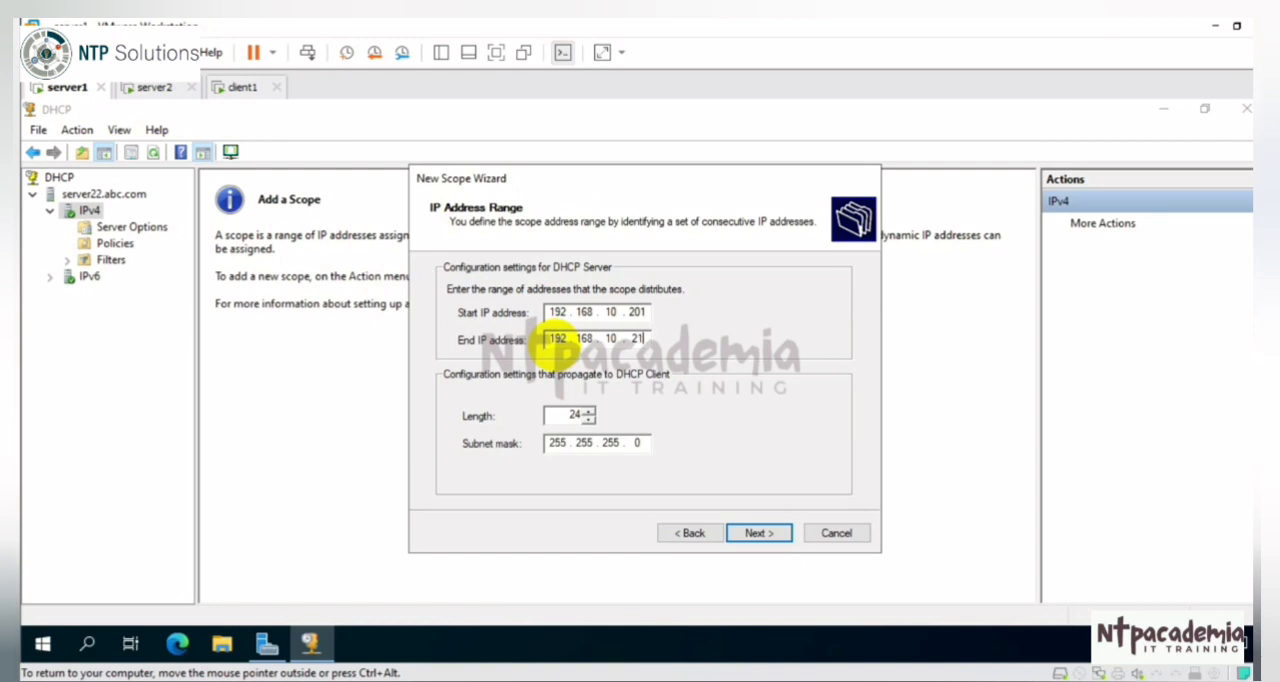
click(771, 538)
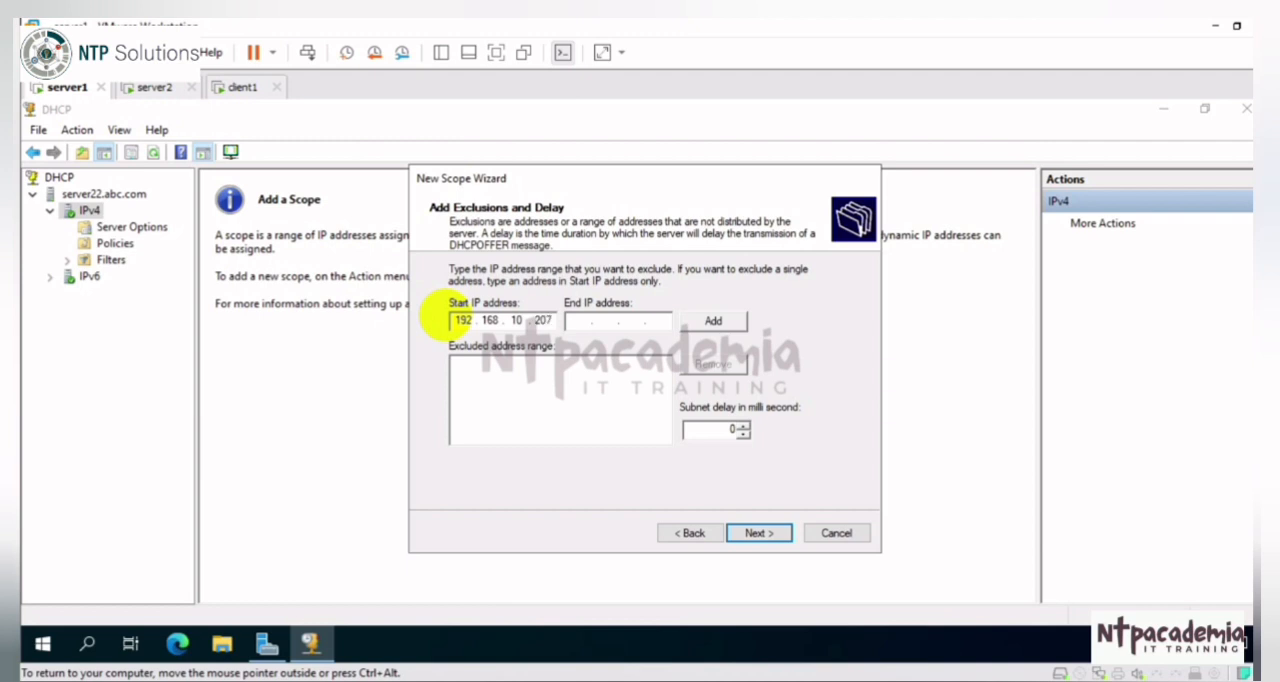
Step: Exclude addresses 192.168.10.207 to 192.168.10.210 from the scope and accept the default lease duration
click(579, 321)
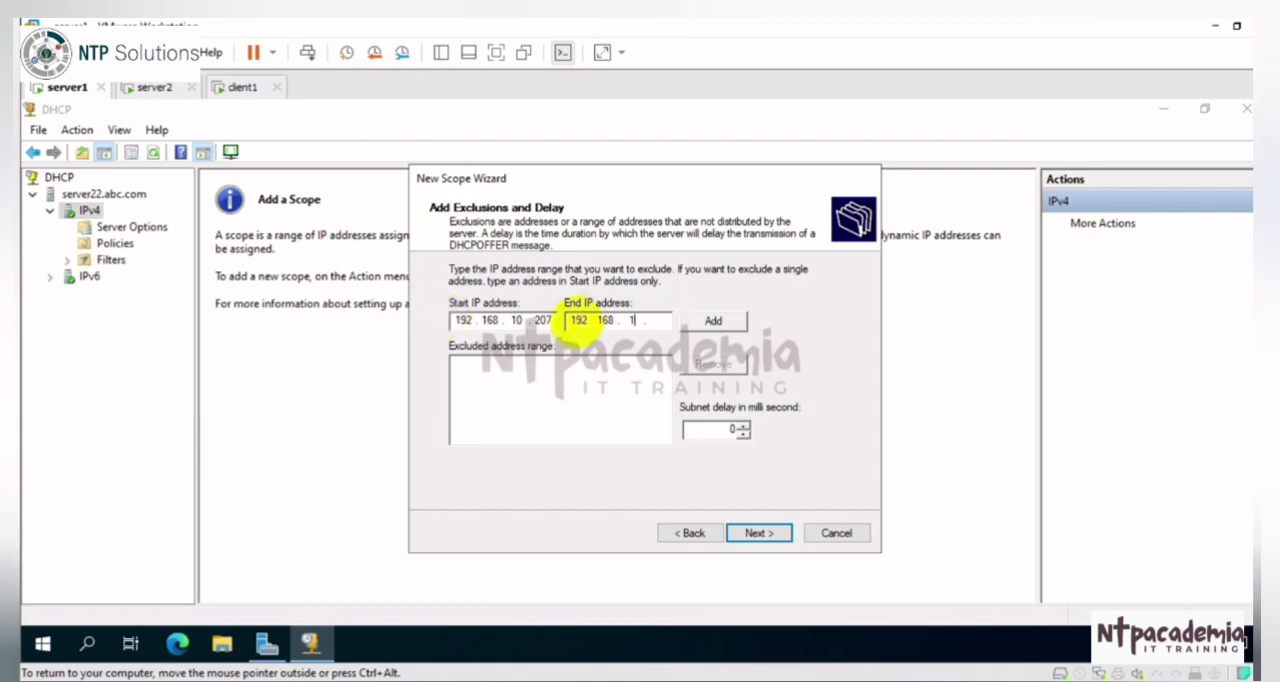
click(713, 321)
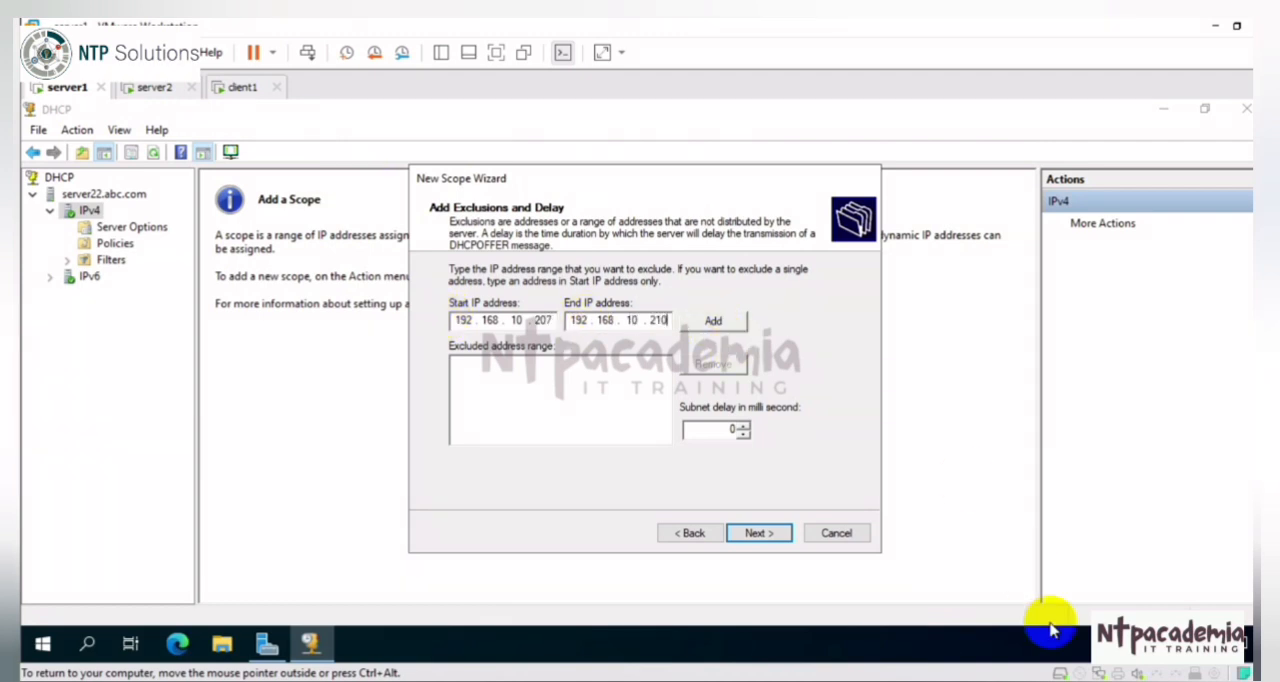
click(760, 533)
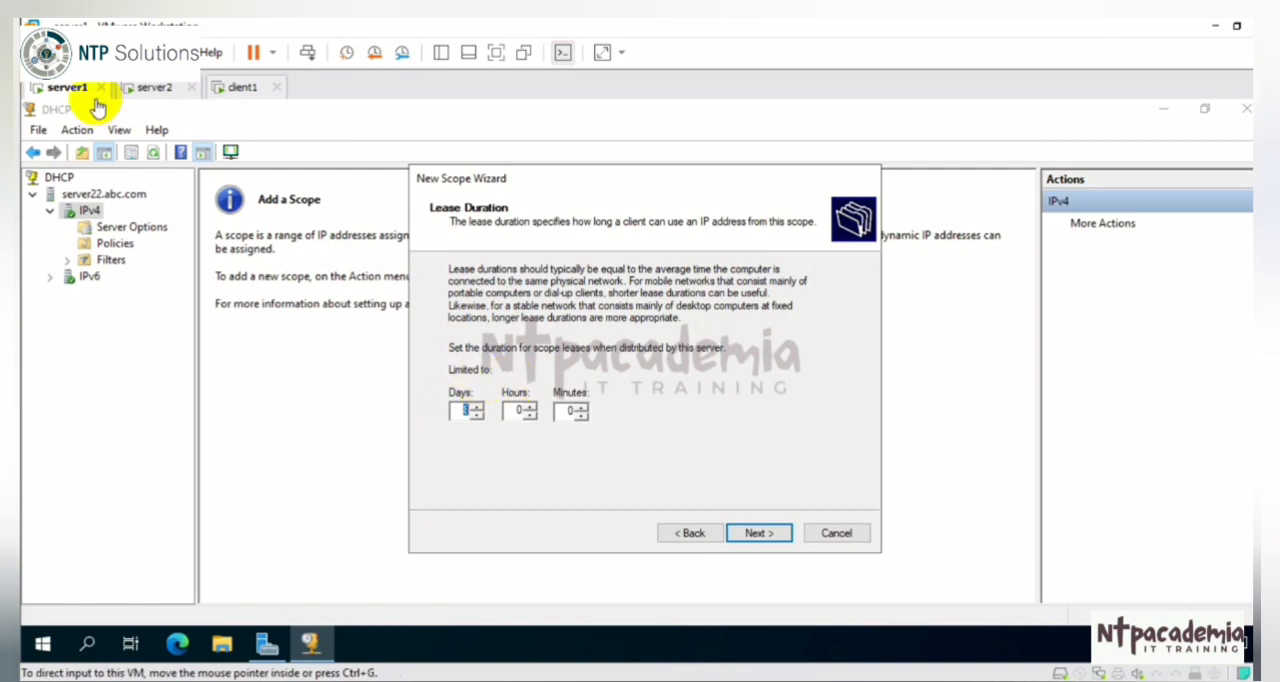
click(763, 536)
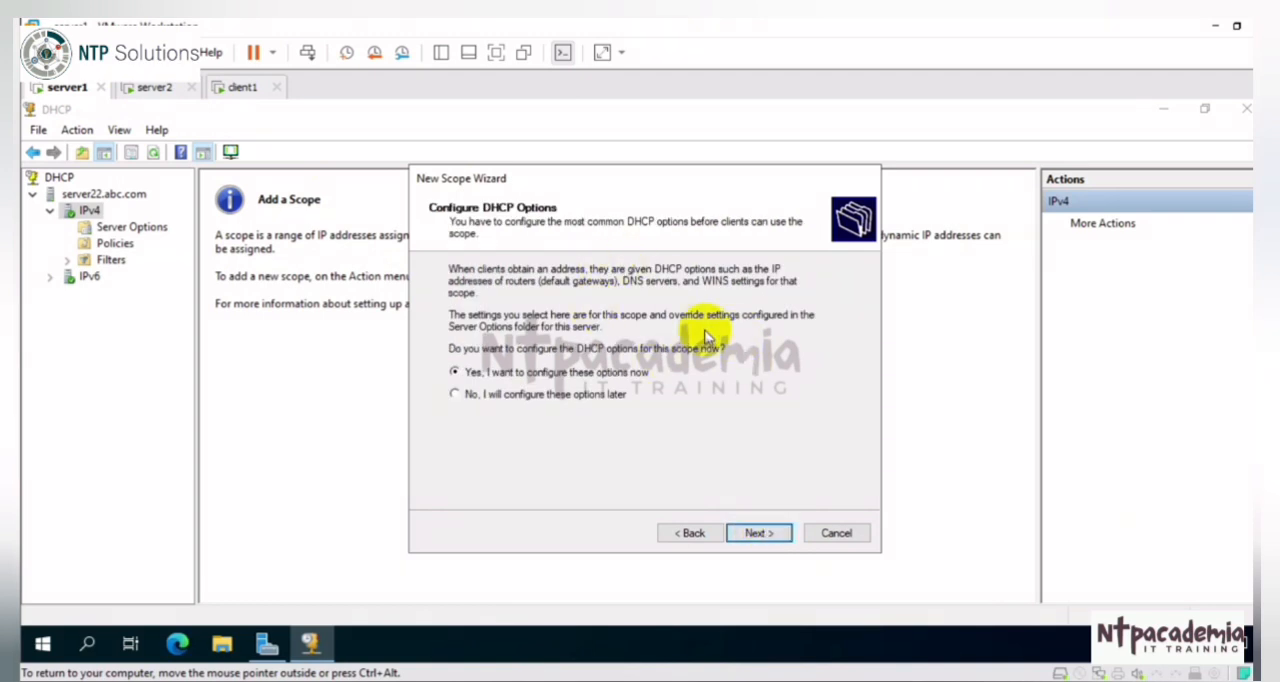
Step: Choose to configure the DHCP options now and add 192.168.10.254 as the scope's default gateway
key(Return)
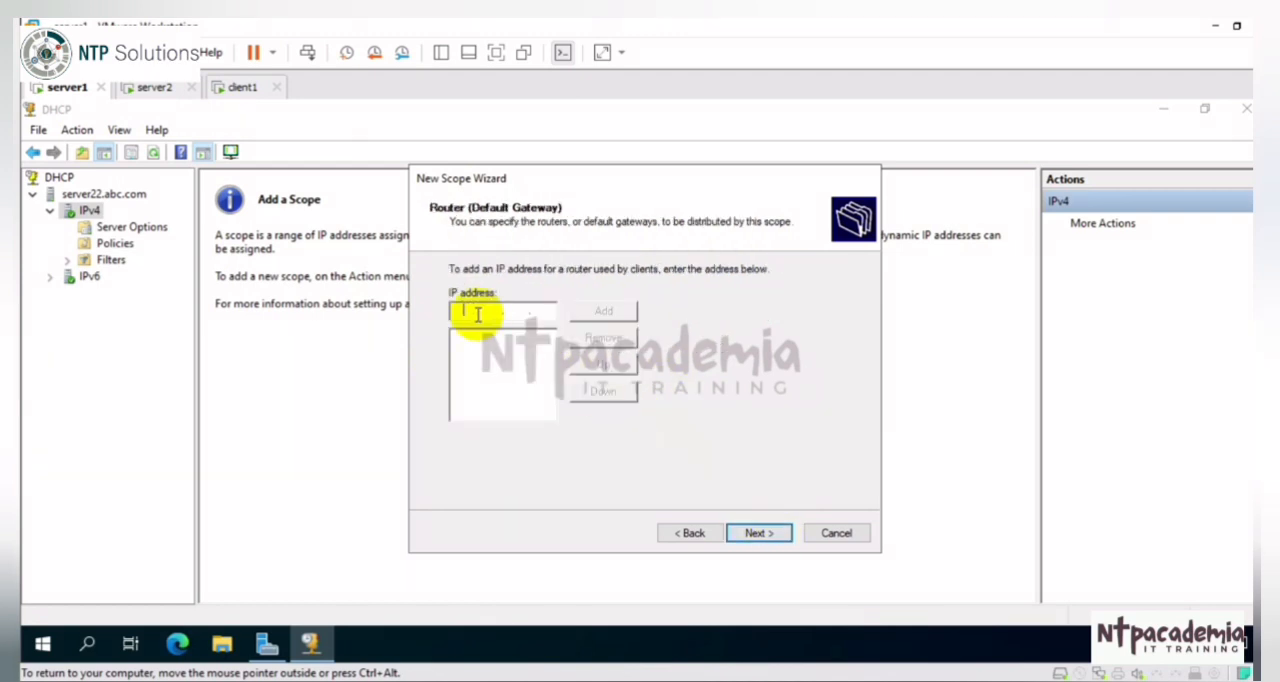
text(192.168.10.25)
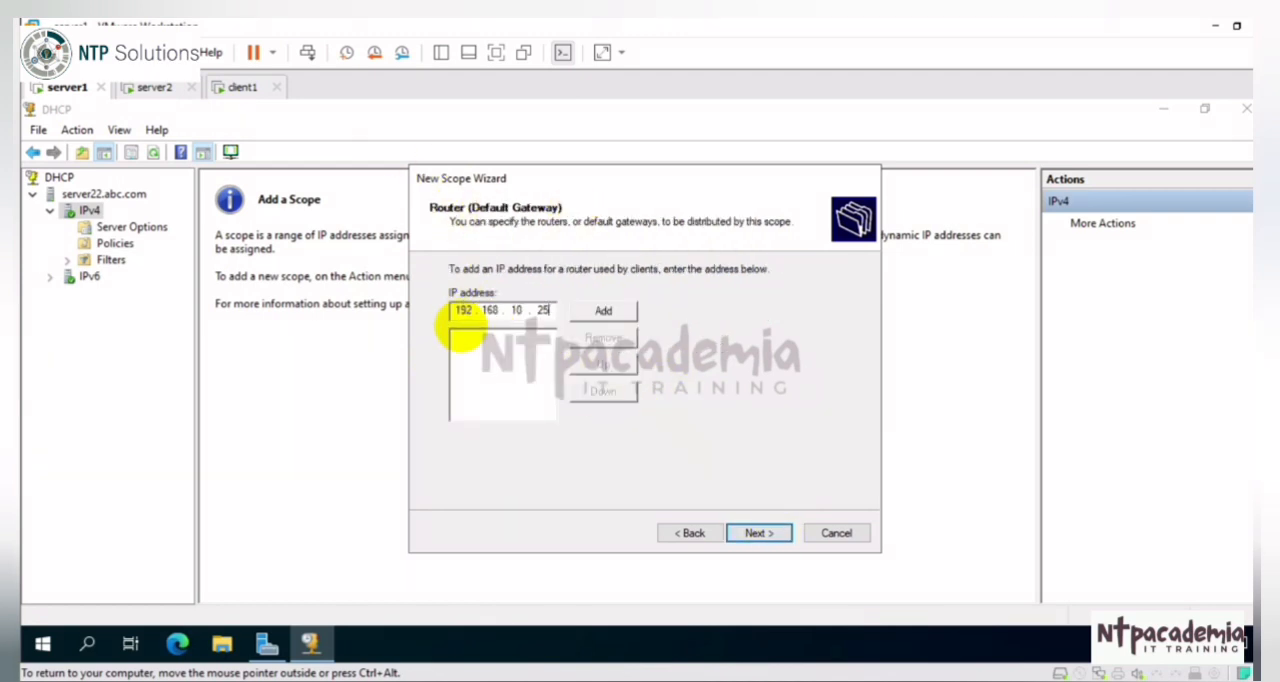
text(4)
click(596, 314)
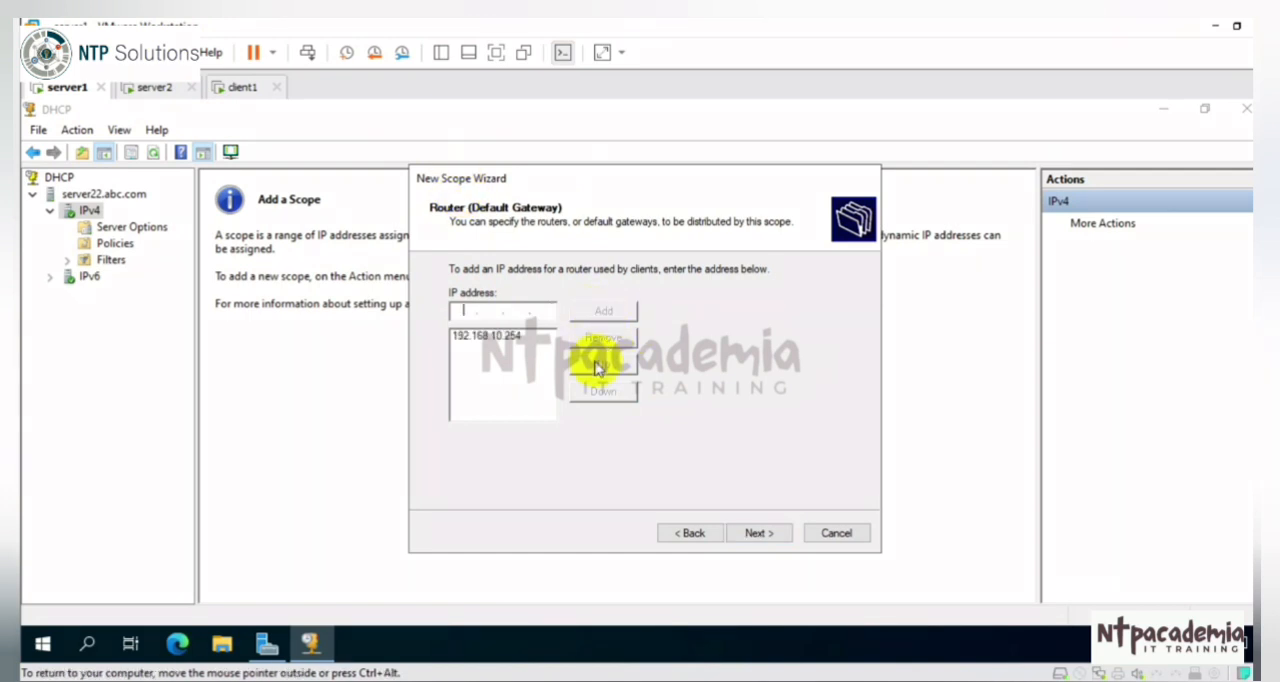
click(759, 535)
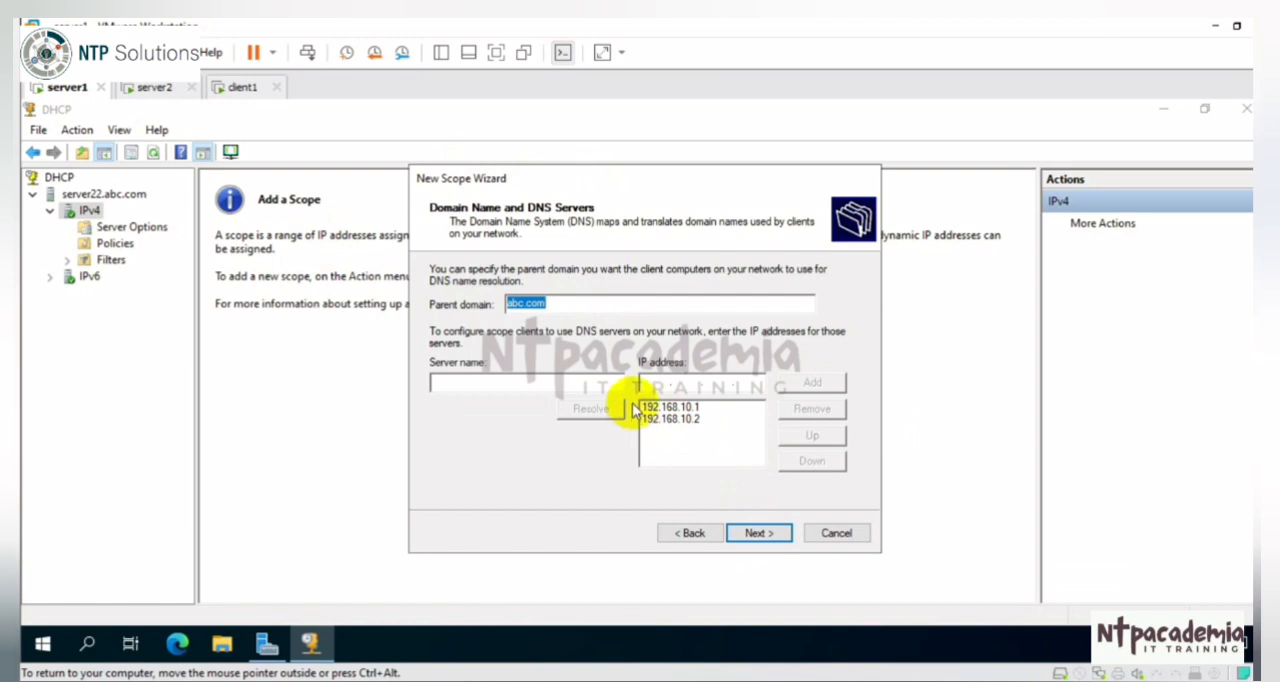
Step: Accept the abc.com parent domain and listed DNS servers, leave WINS empty, and complete the scope with immediate activation
click(725, 420)
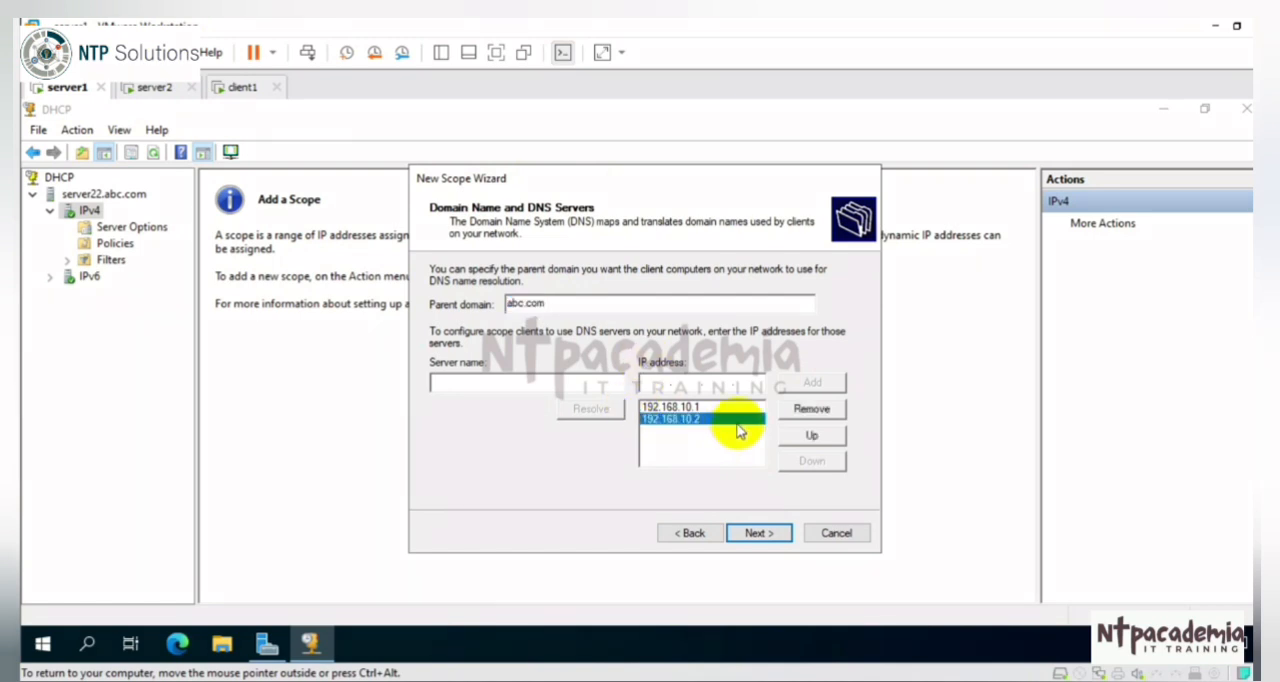
click(762, 532)
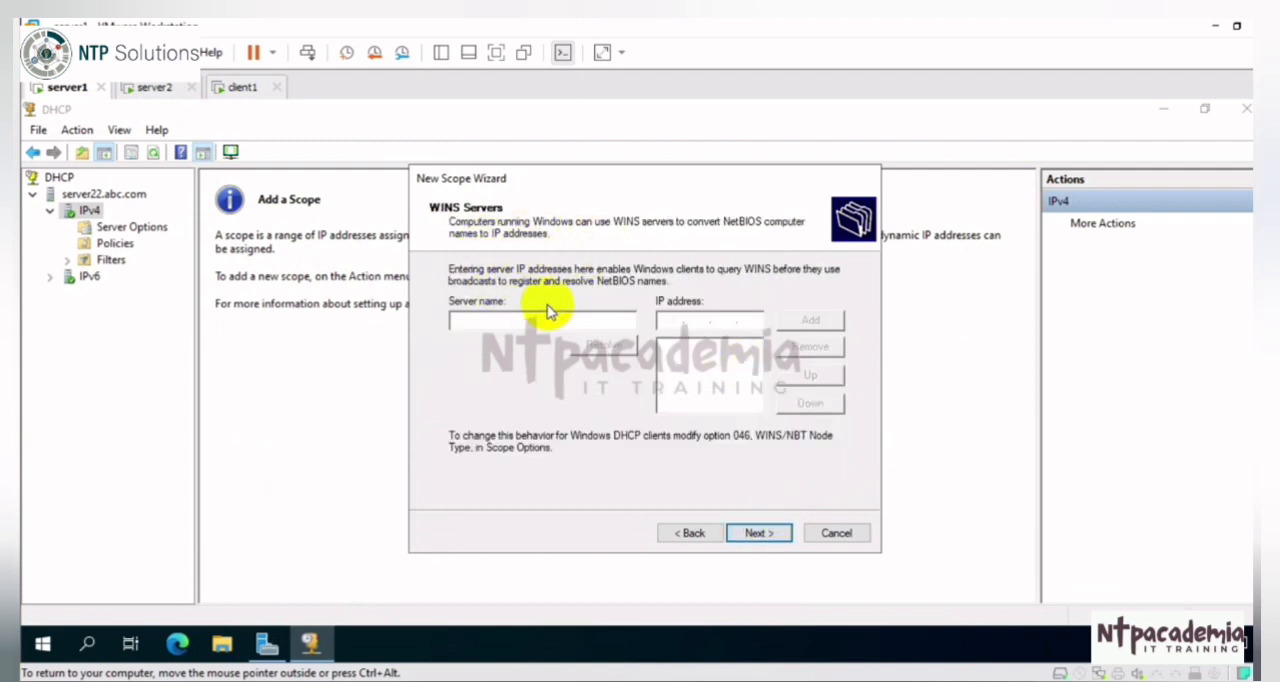
click(760, 533)
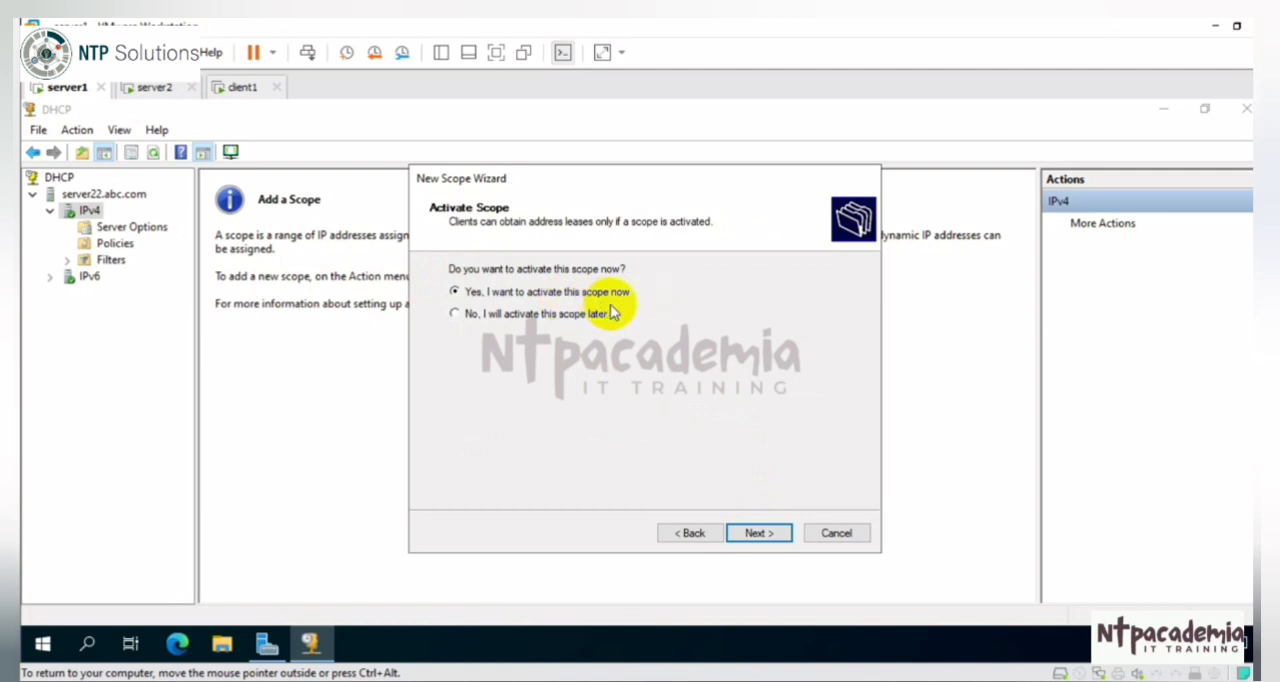
click(755, 537)
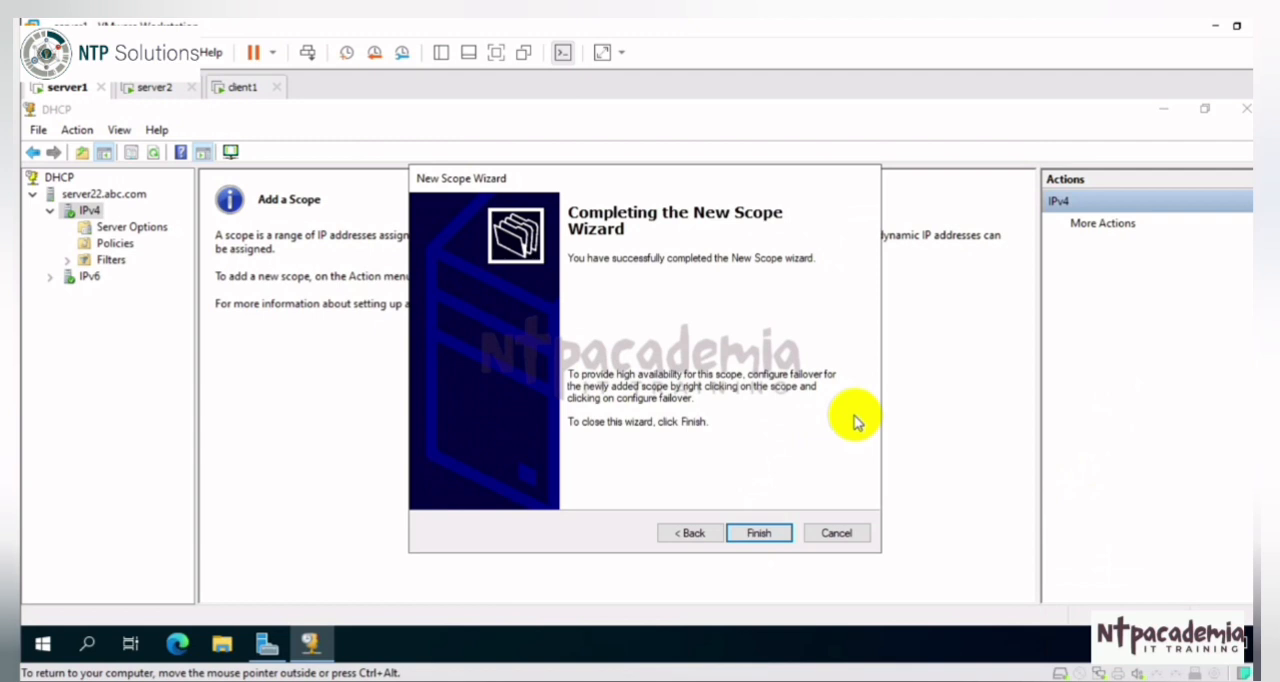
click(758, 533)
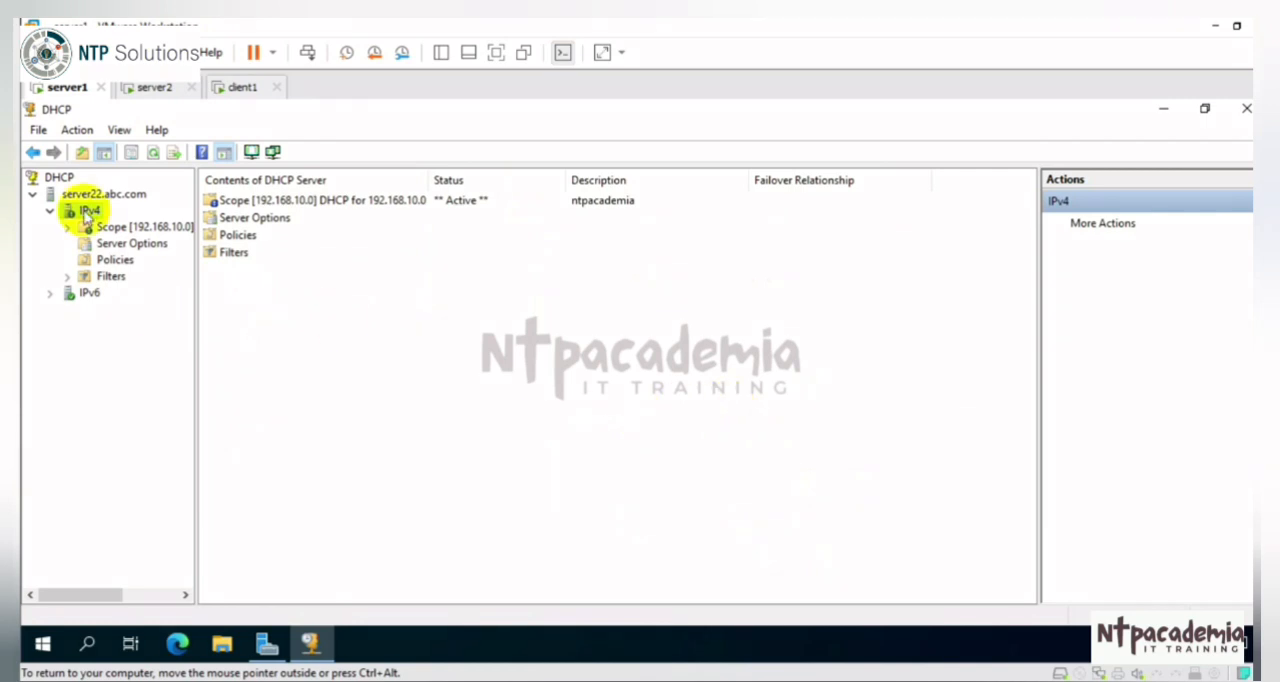
Step: Expand the 192.168.10.0 scope, widen the console tree, and review the scope's address pool
double_click(140, 227)
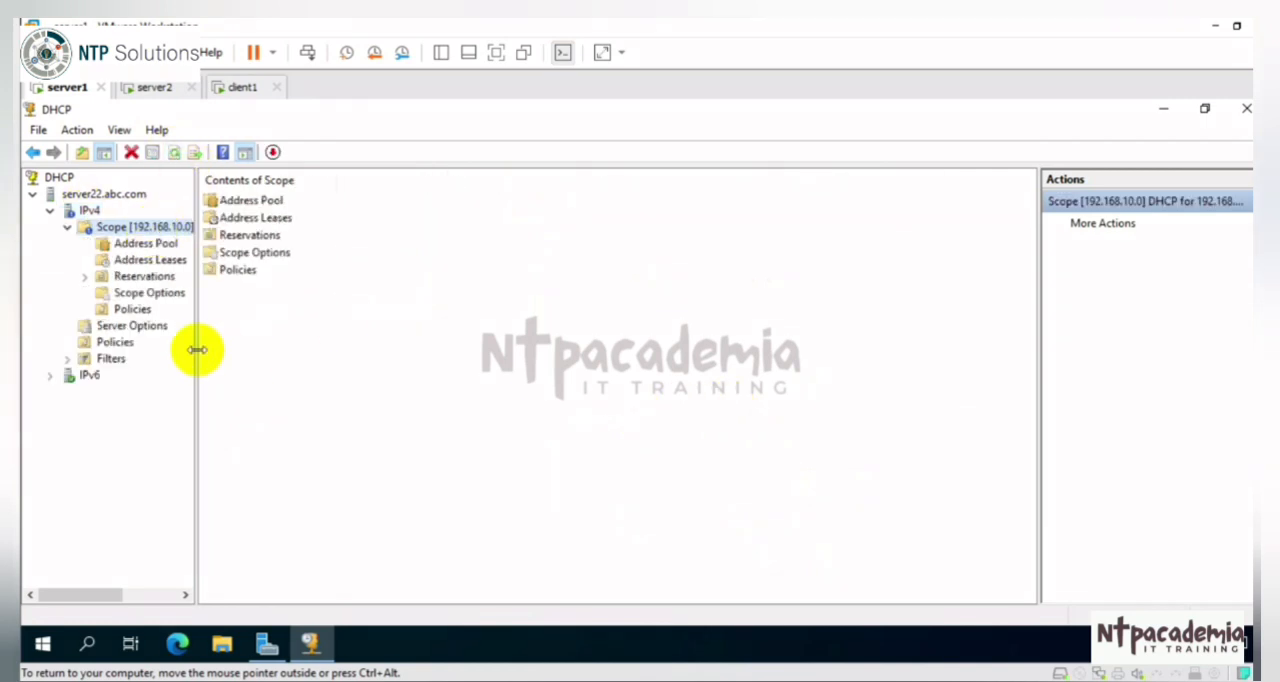
drag(197, 349, 423, 351)
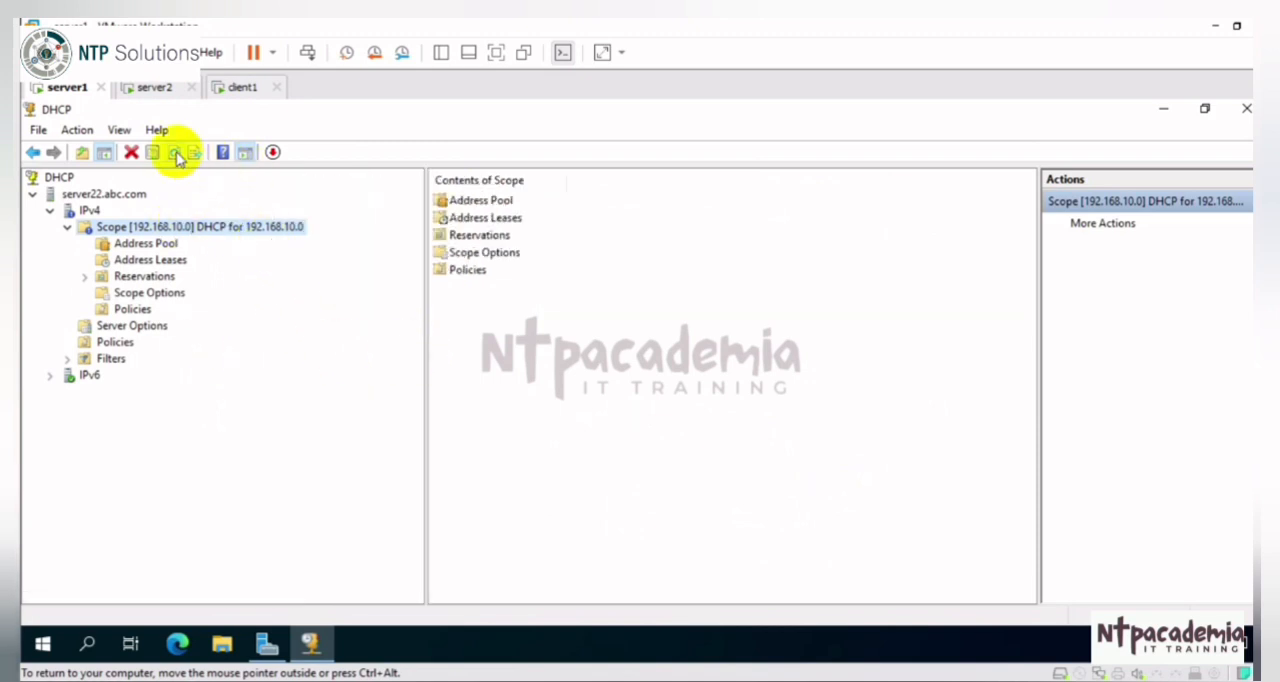
click(128, 250)
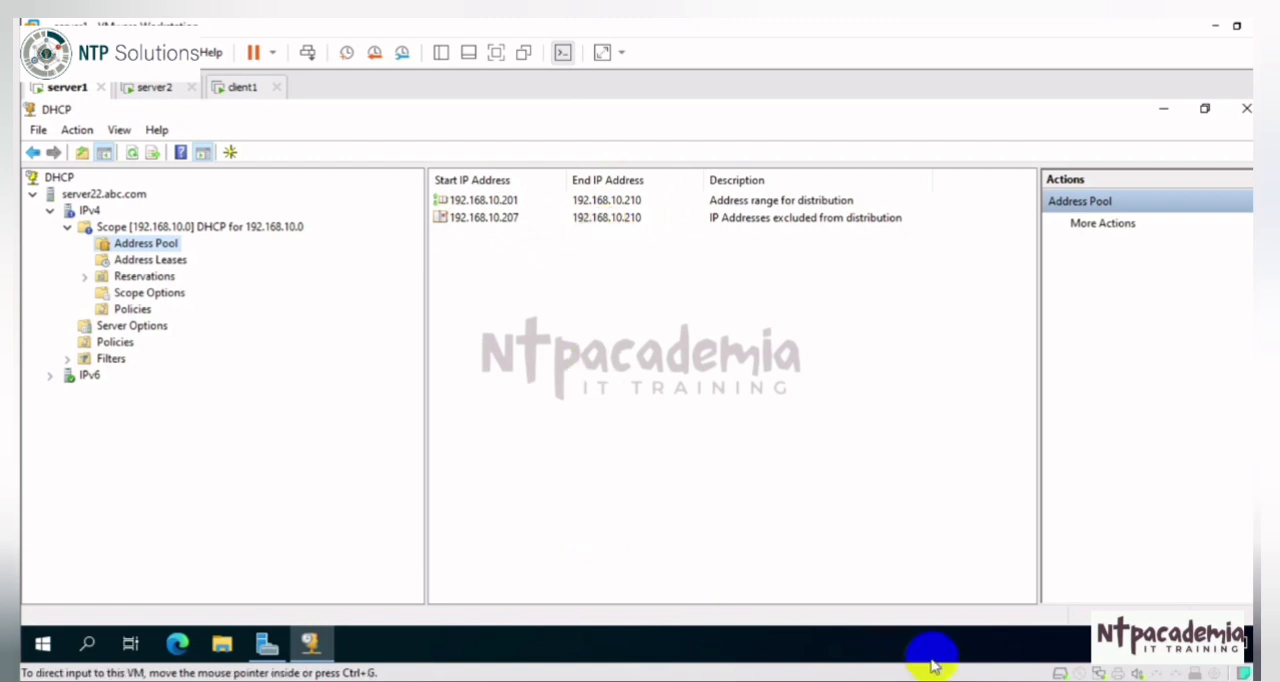
click(1064, 658)
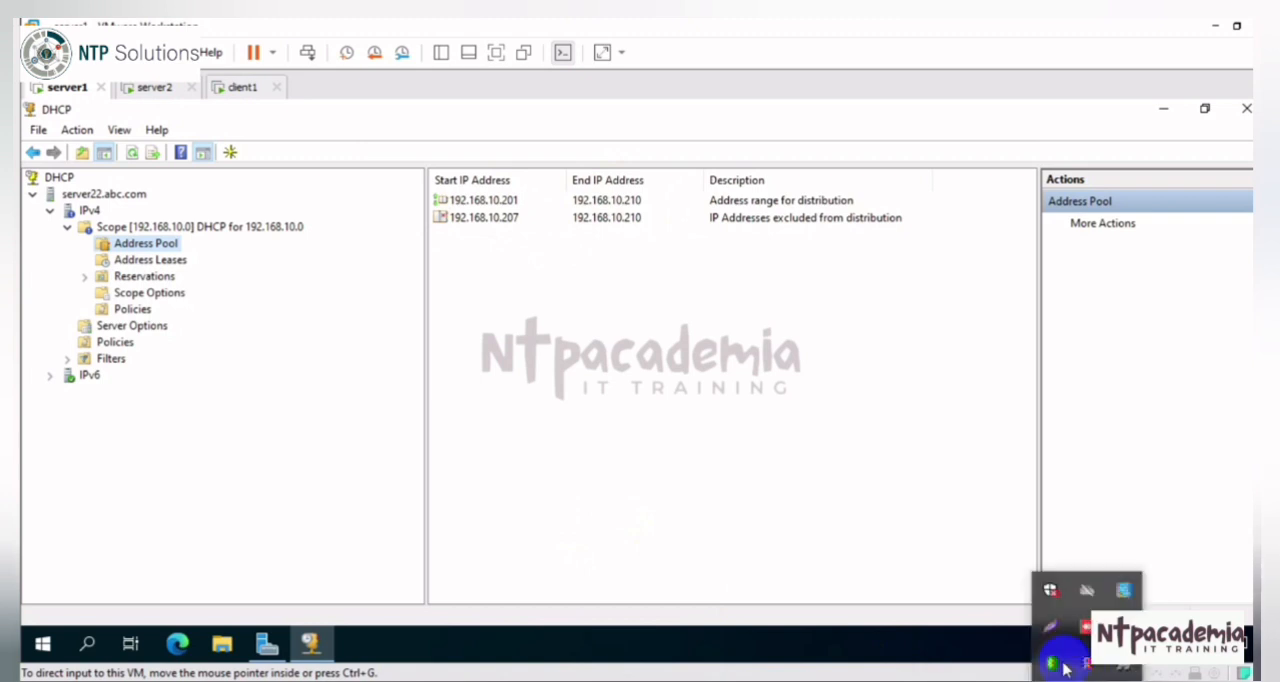
Step: Switch to the client1 virtual machine and open its Network Connections window maximized
click(243, 88)
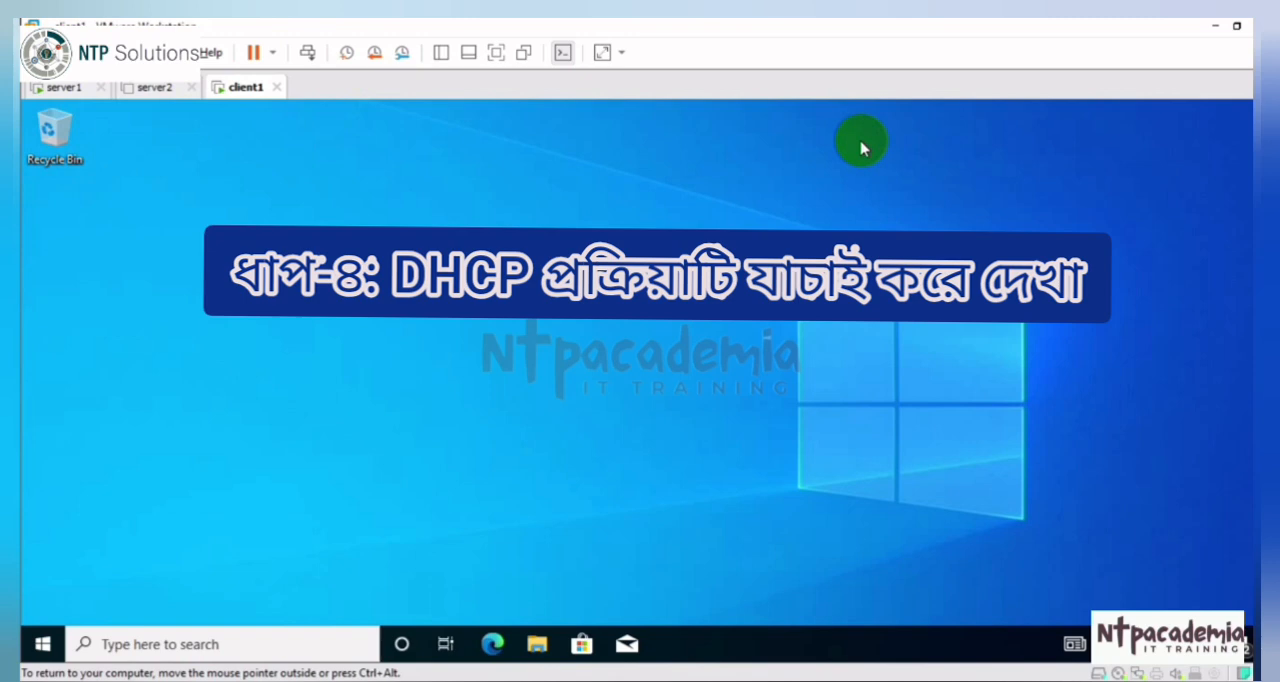
key(super+r)
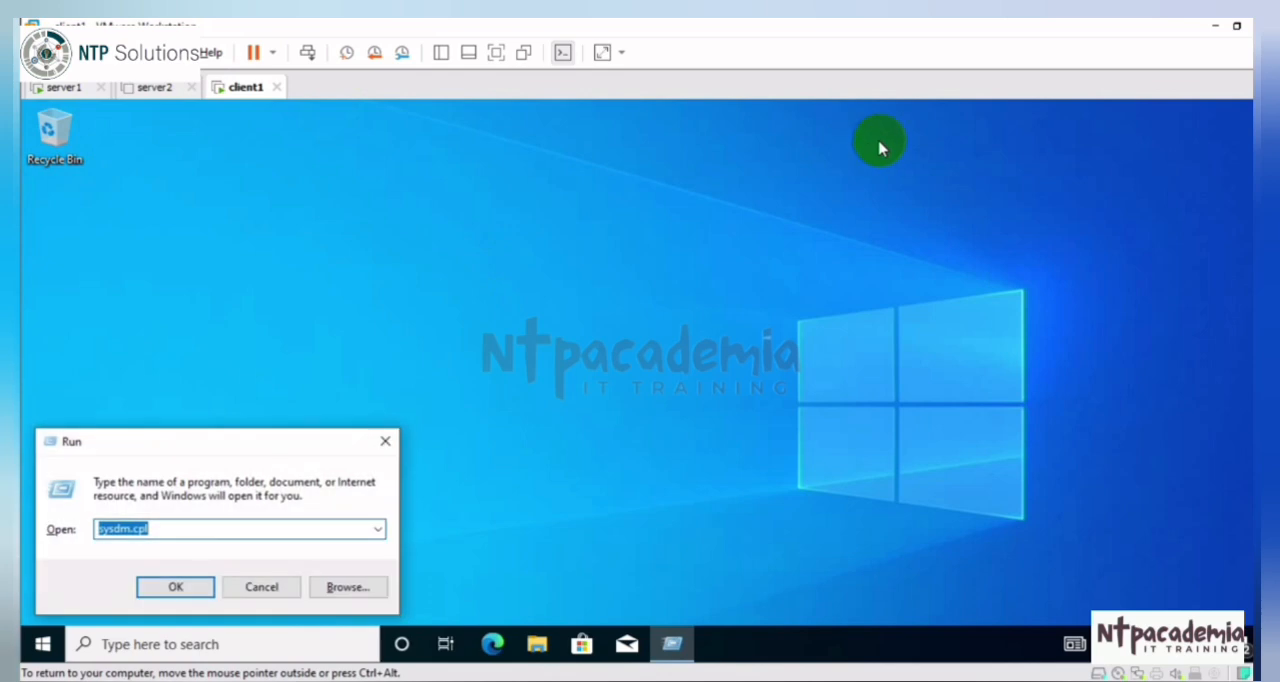
key(Down)
key(Return)
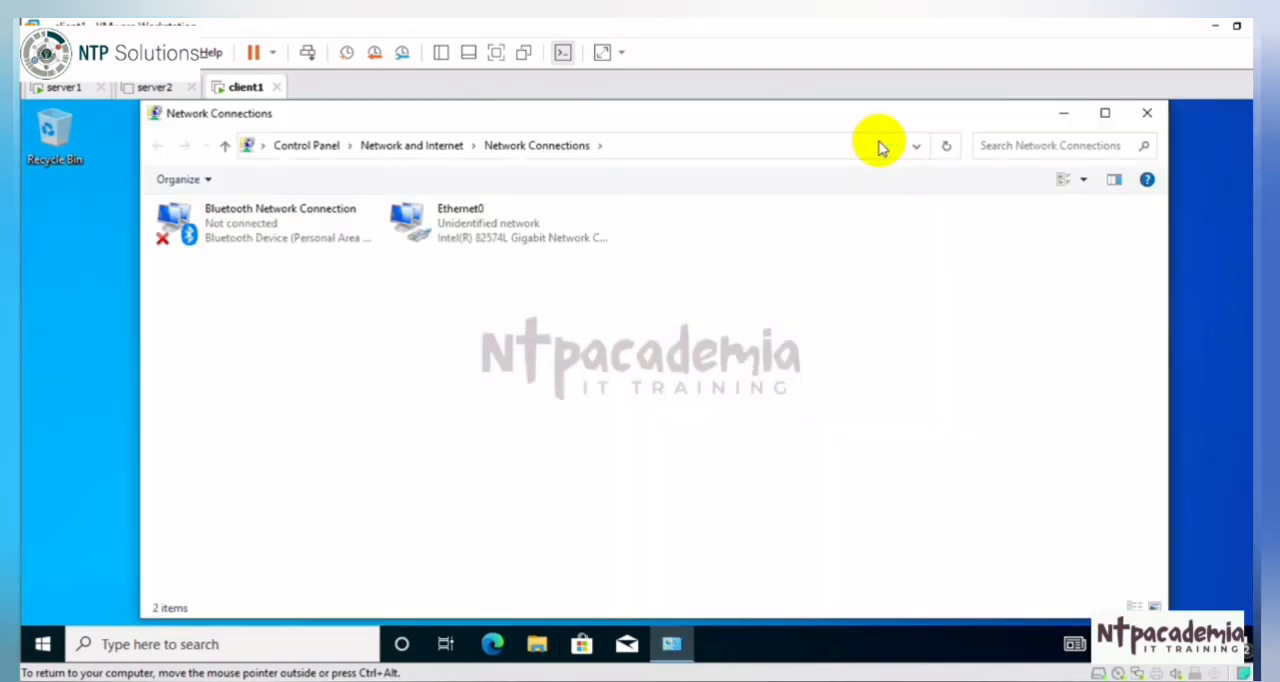
click(1105, 113)
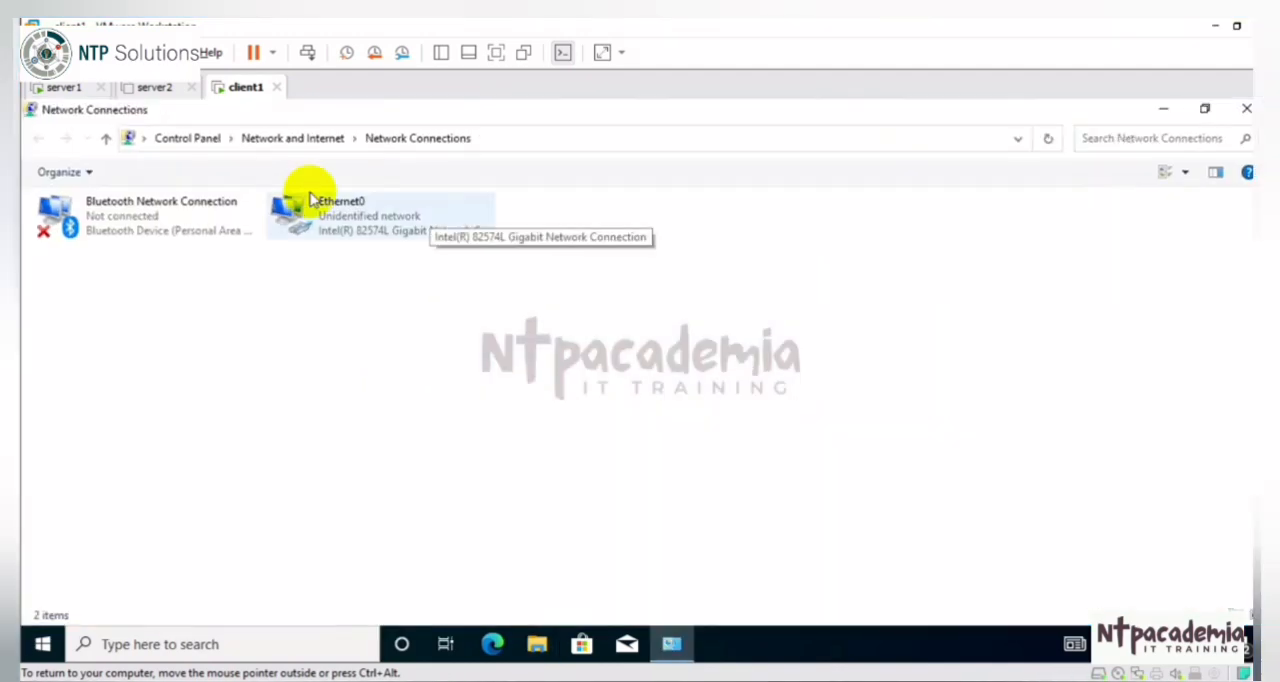
Step: Set Ethernet0's TCP/IPv4 properties to obtain both the IP address and the DNS server address automatically
right_click(420, 229)
click(473, 402)
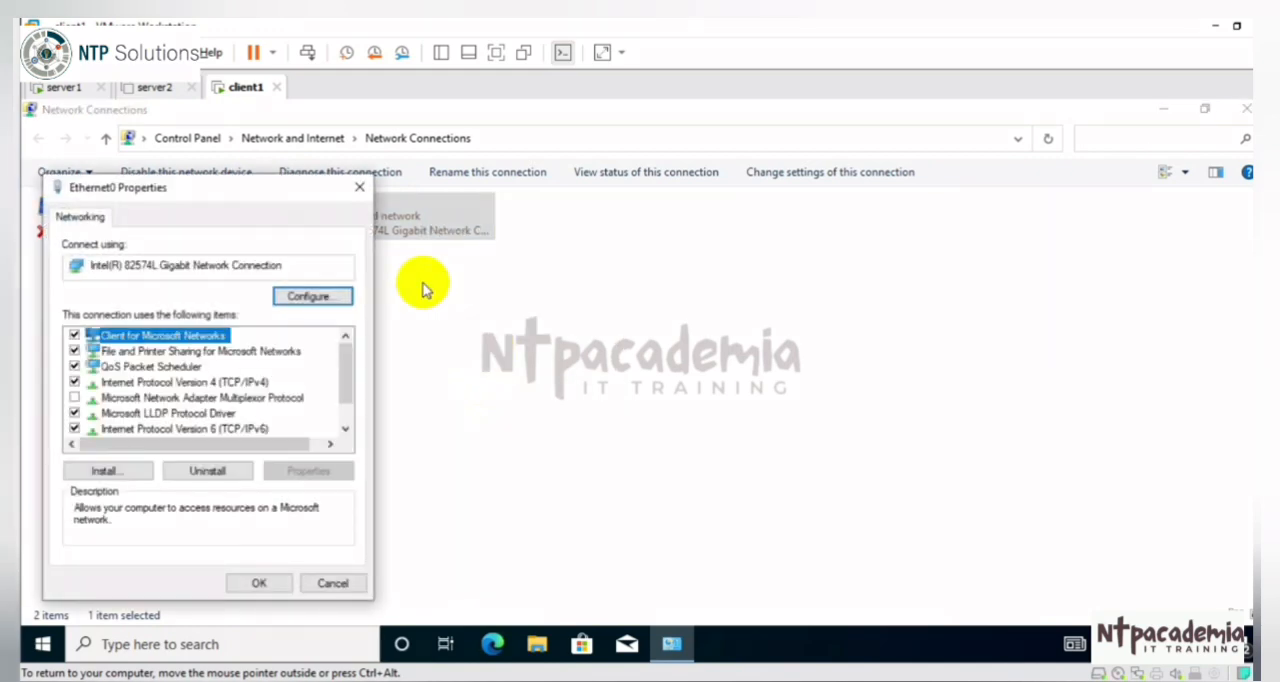
drag(277, 190, 808, 167)
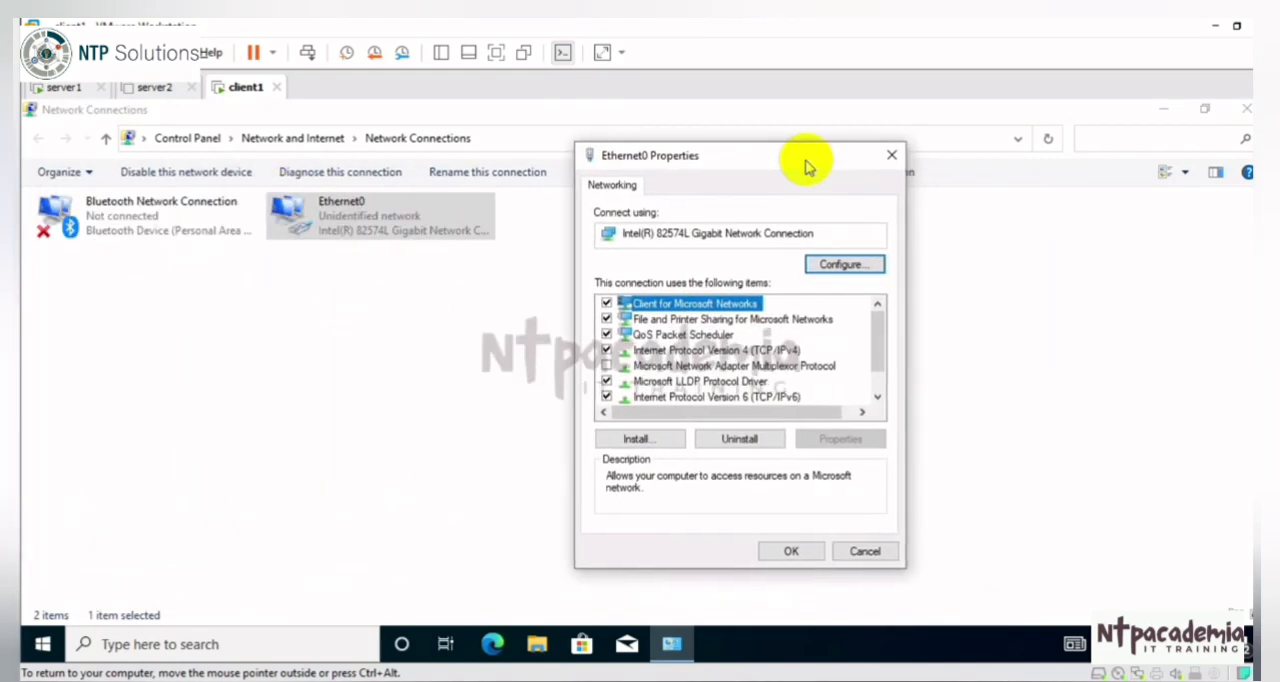
click(770, 350)
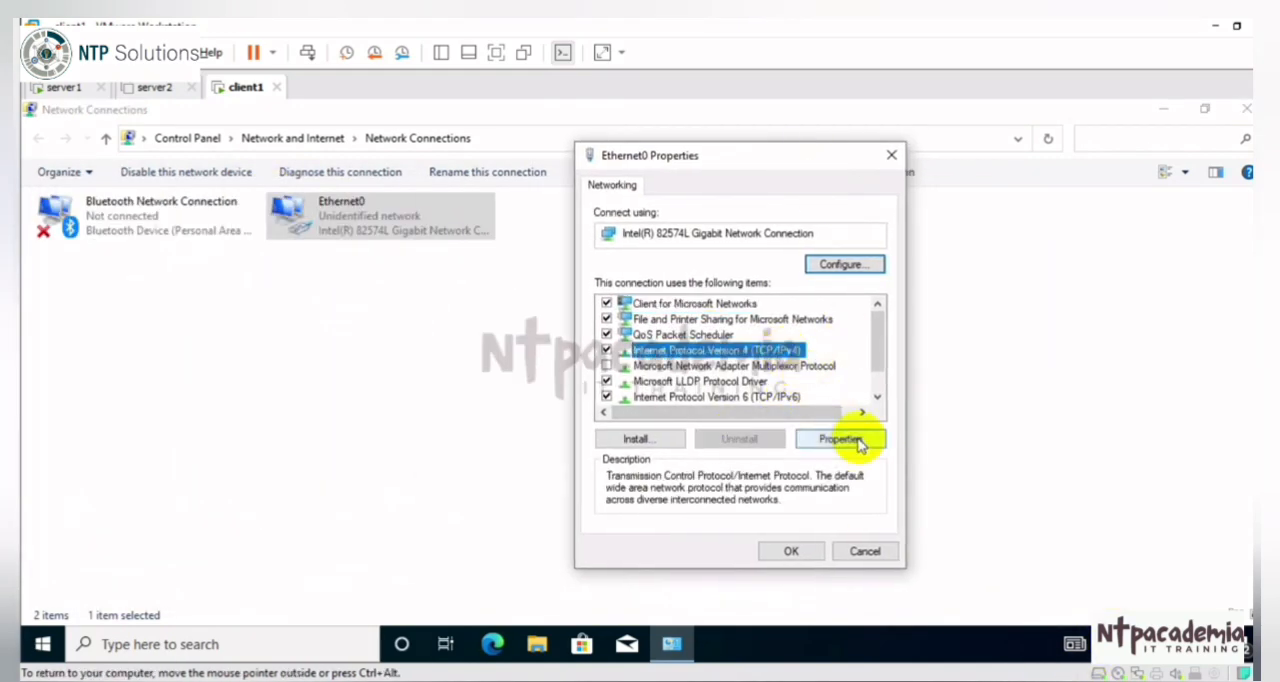
click(840, 439)
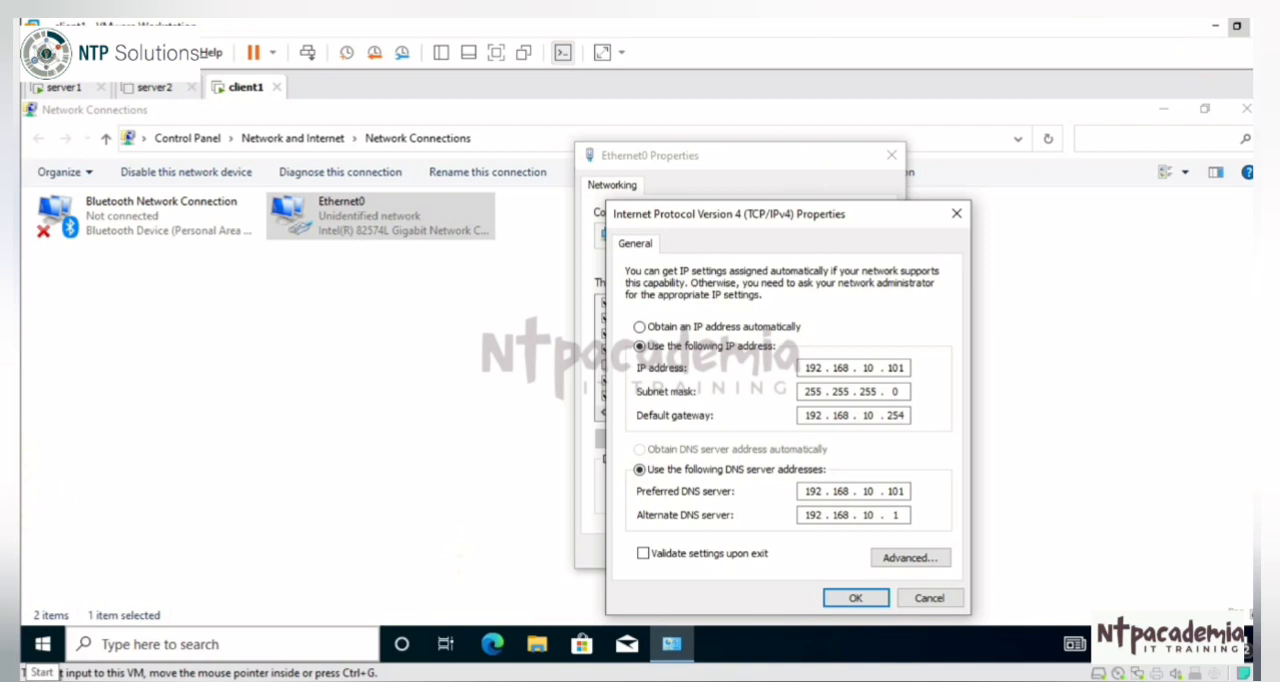
click(640, 326)
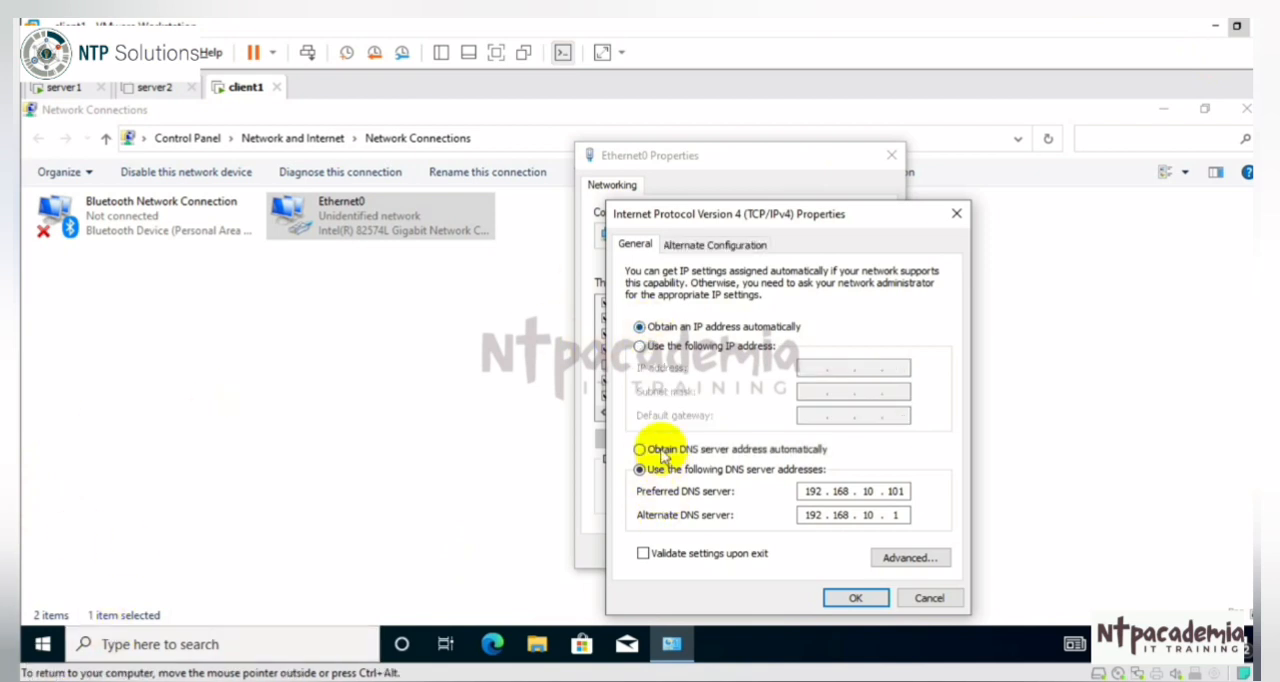
click(640, 450)
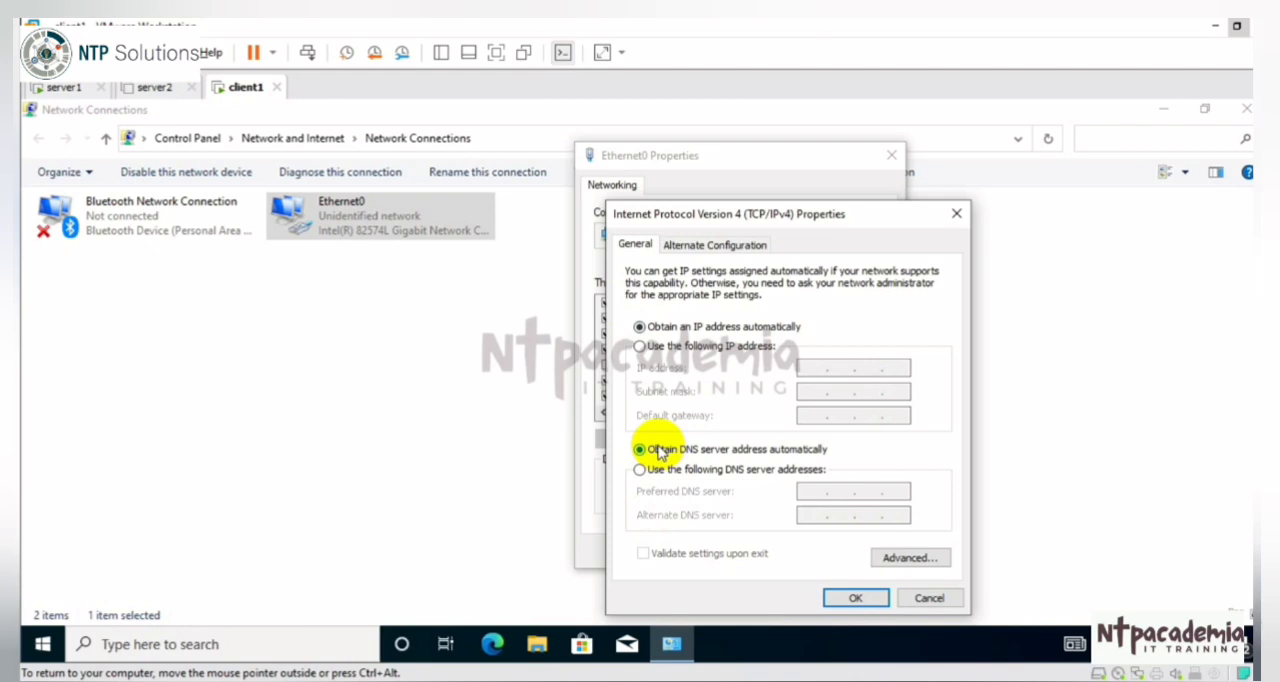
click(852, 598)
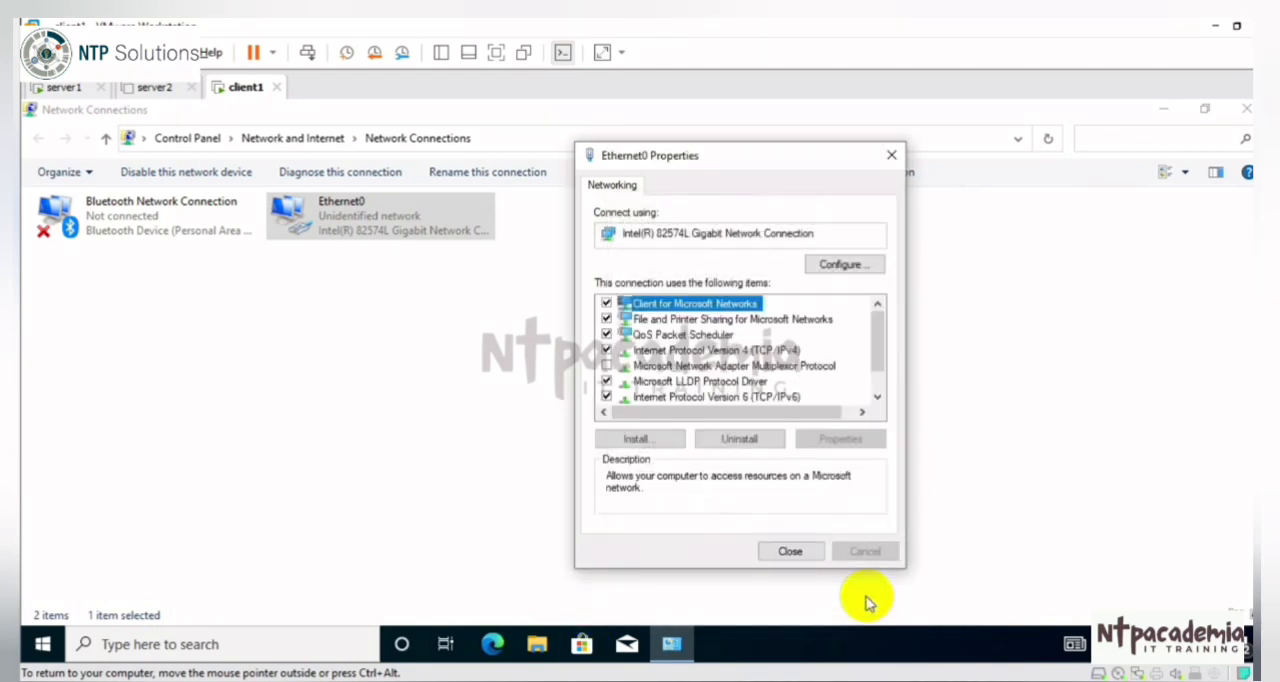
click(789, 549)
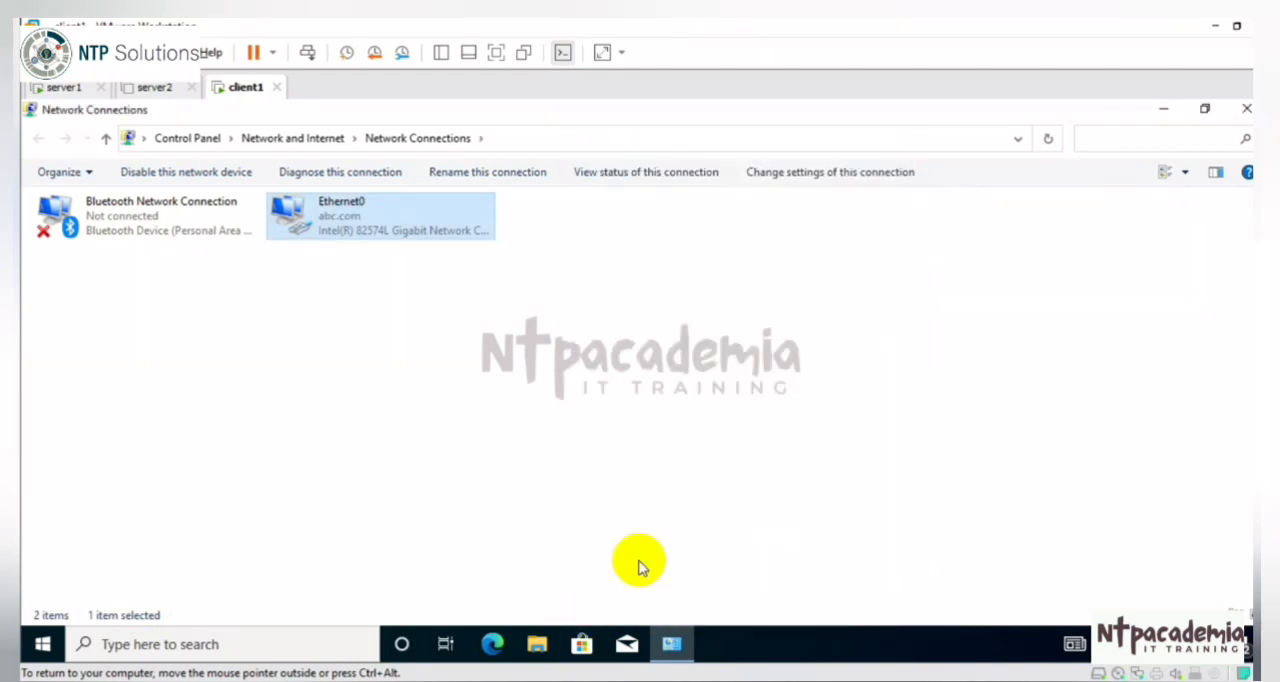
Step: Check the IPv4 address in Ethernet0's network connection details and close the status dialogs
right_click(385, 222)
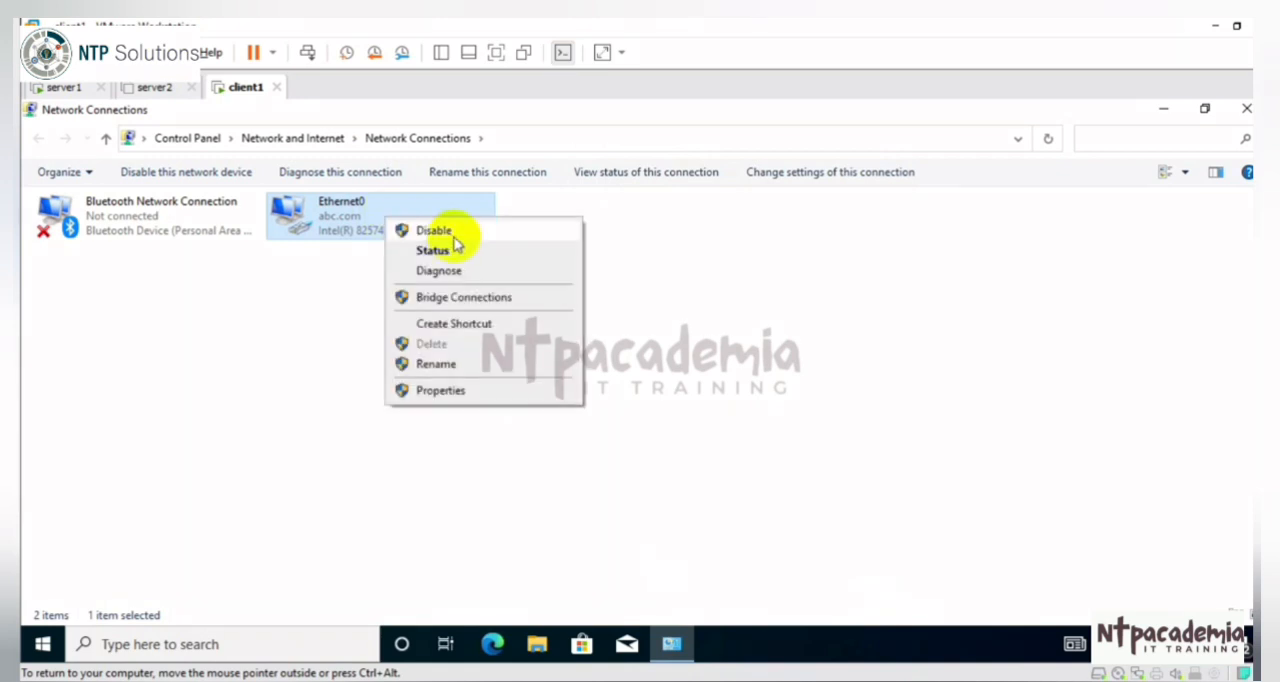
click(452, 253)
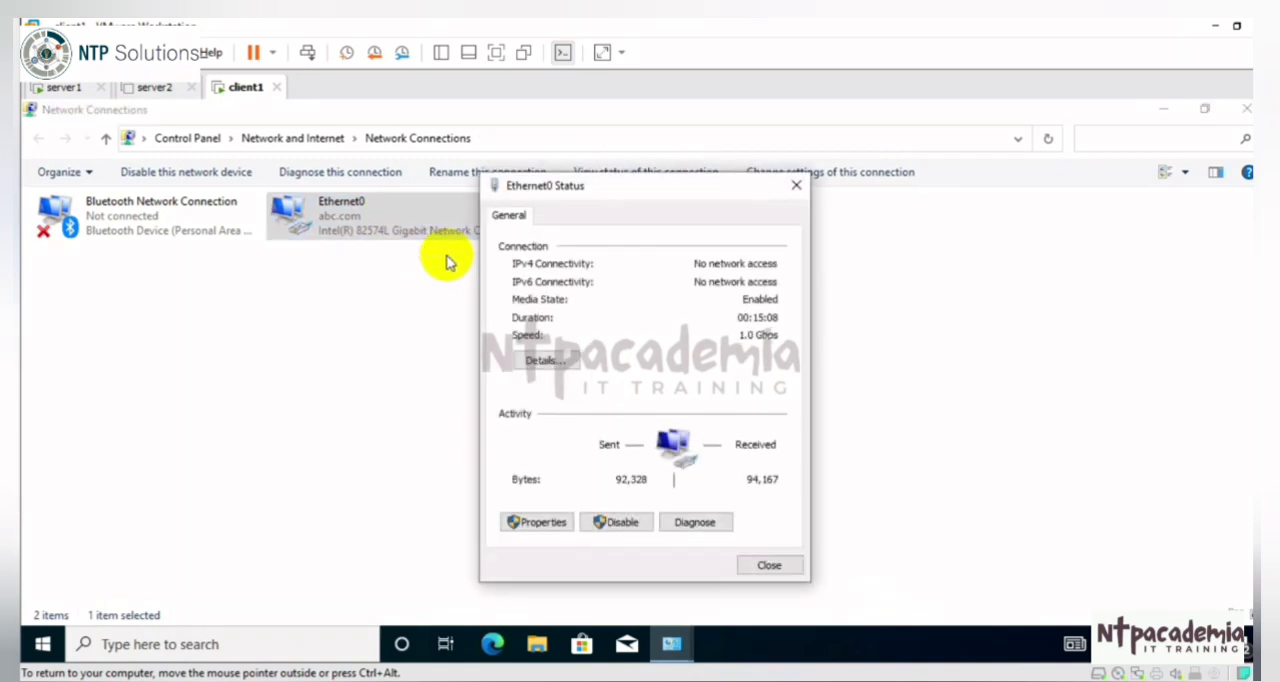
click(545, 360)
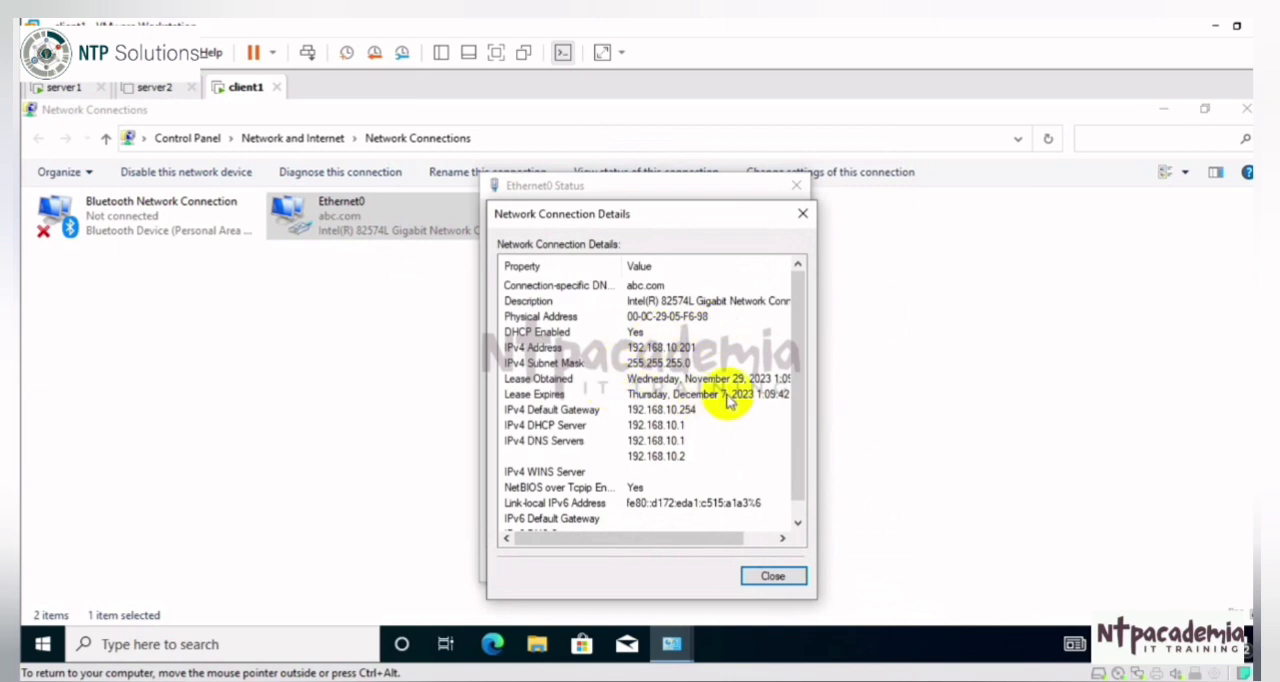
click(700, 350)
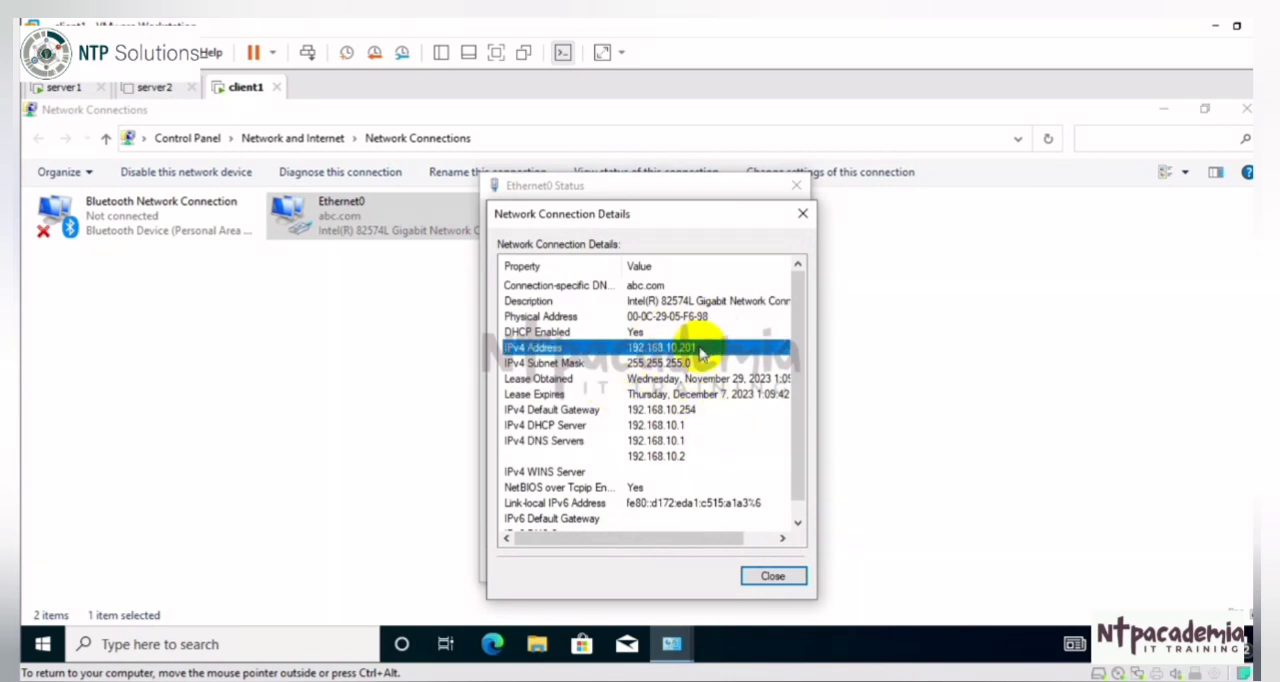
click(1088, 673)
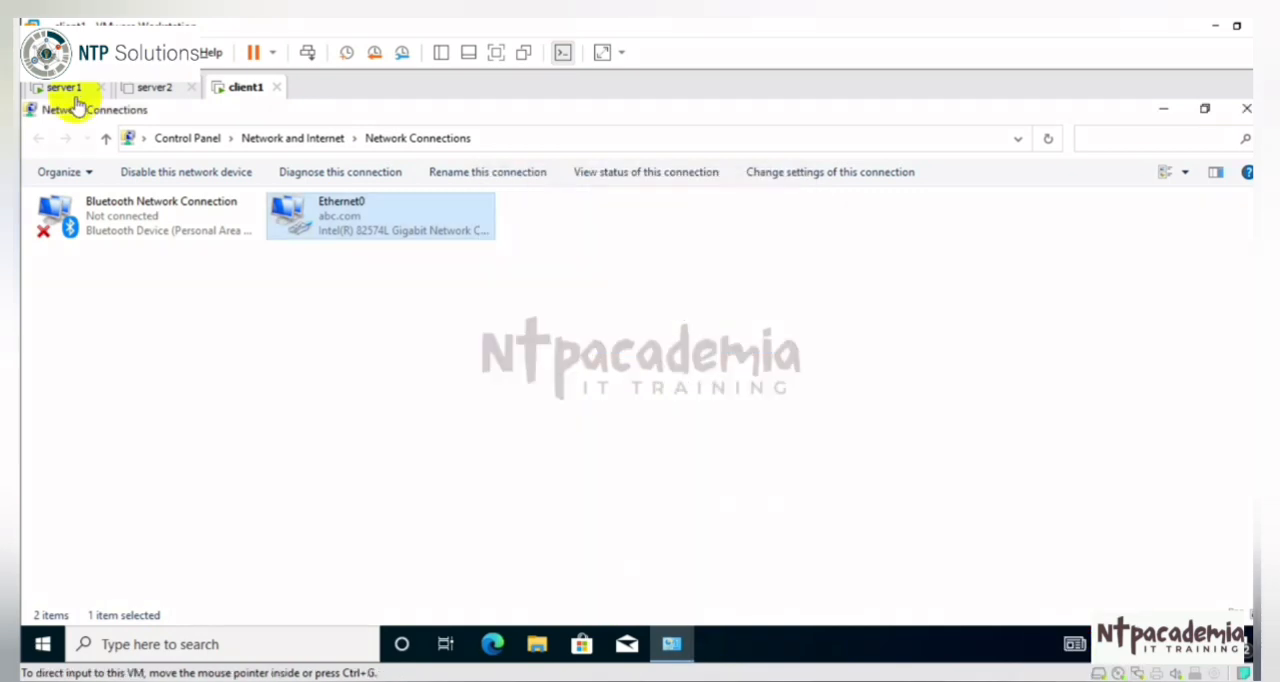
Step: Switch back to the server1 virtual machine and inspect client1's entry in the scope's address leases
click(65, 87)
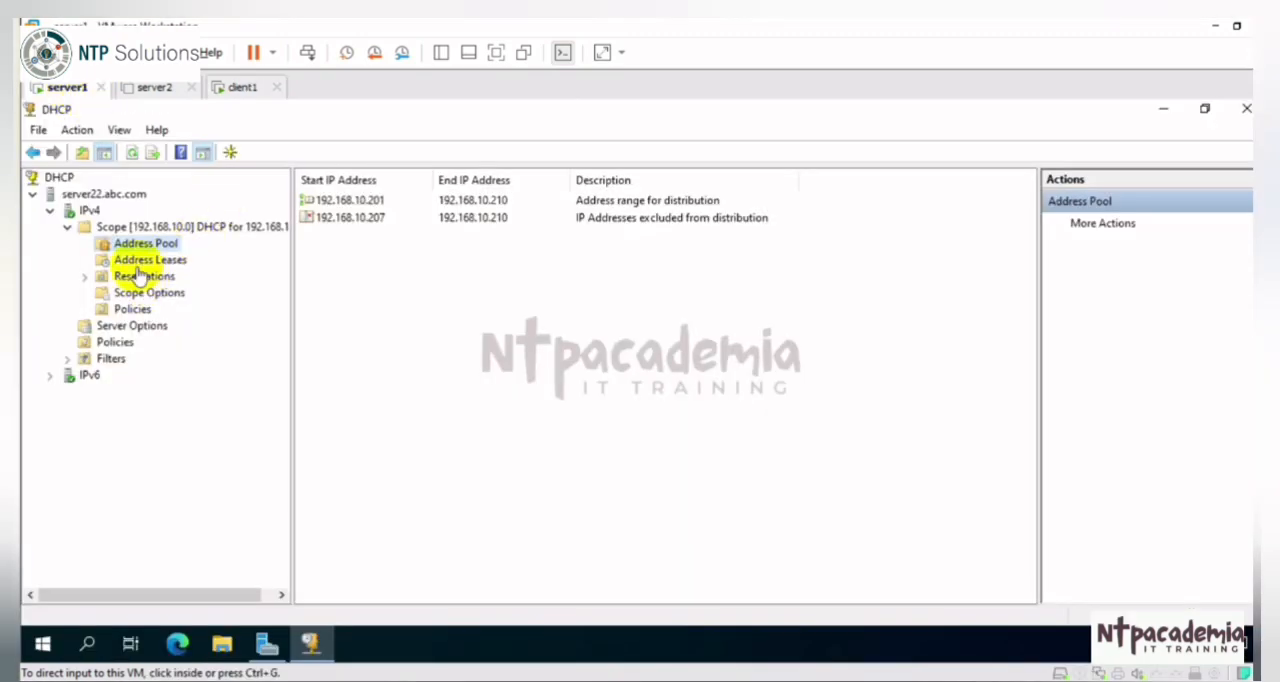
click(150, 260)
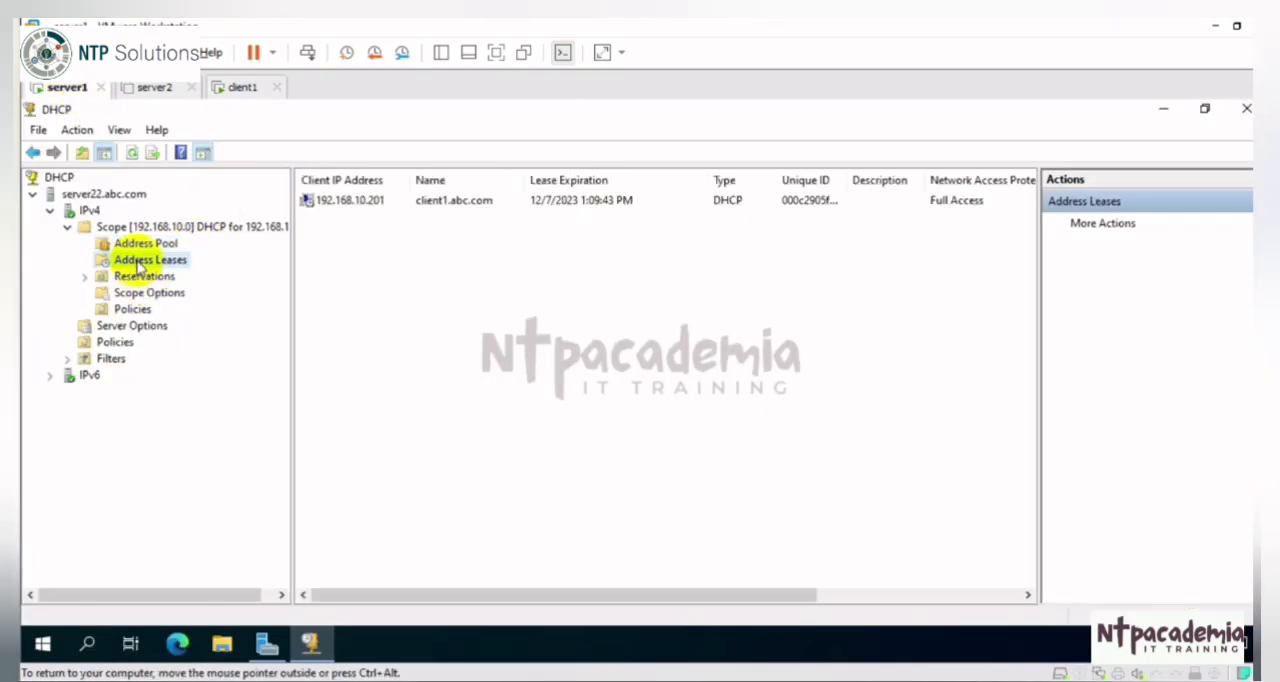
click(368, 201)
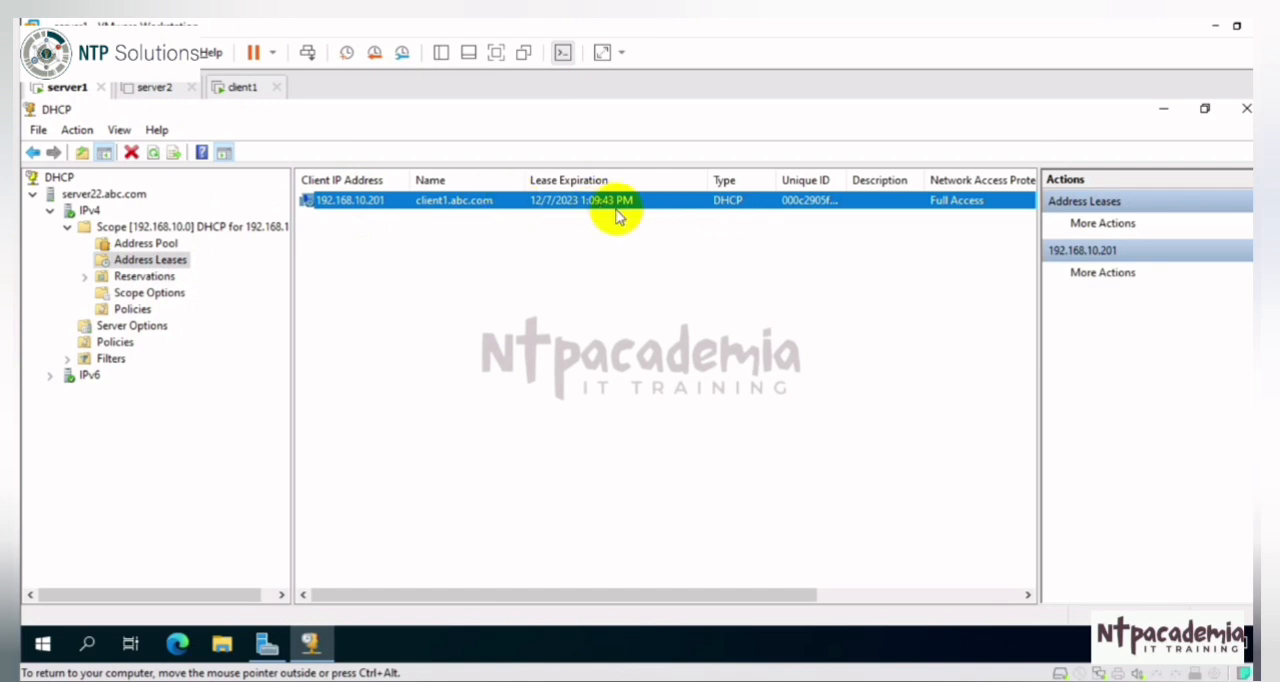